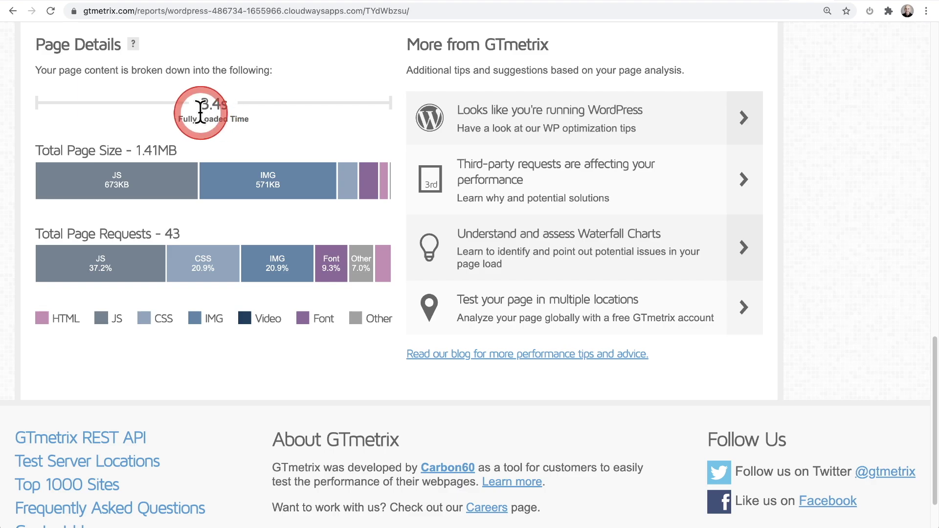
Inspect the JS bar, then compare against the second GTmetrix report (1.5s fully loaded, 0.98MB)
{"action": "mouse_move", "coordinate": [128, 182]}
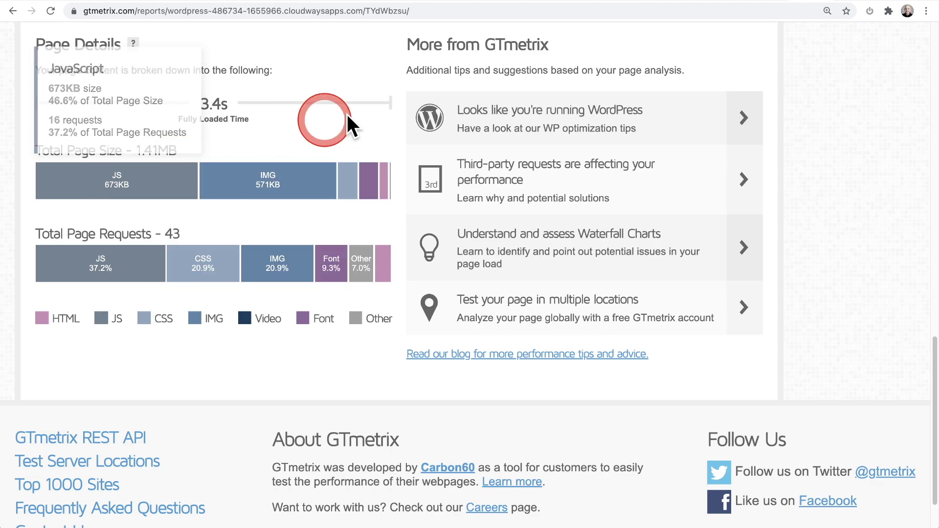
{"action": "left_click", "coordinate": [843, 6]}
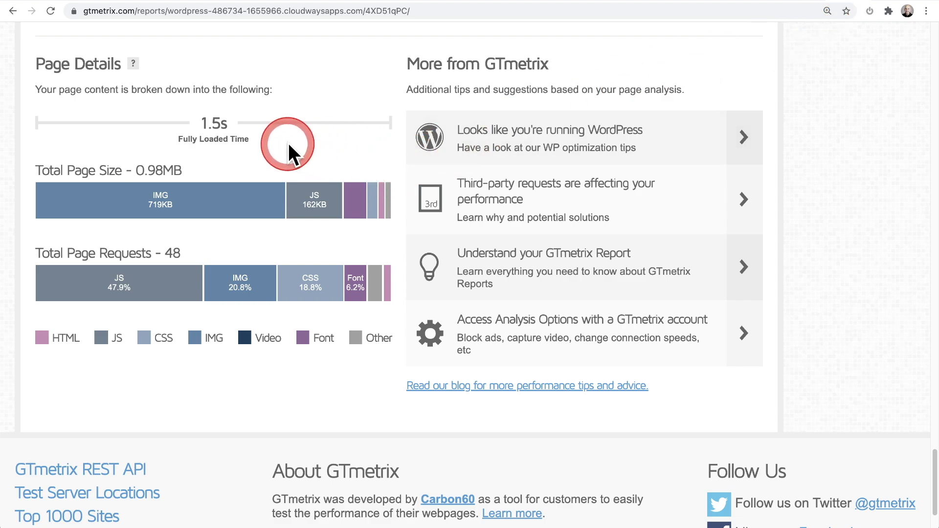
Inspect the page-size bar before moving on to the Faster YouTube Embeds post
{"action": "mouse_move", "coordinate": [307, 199]}
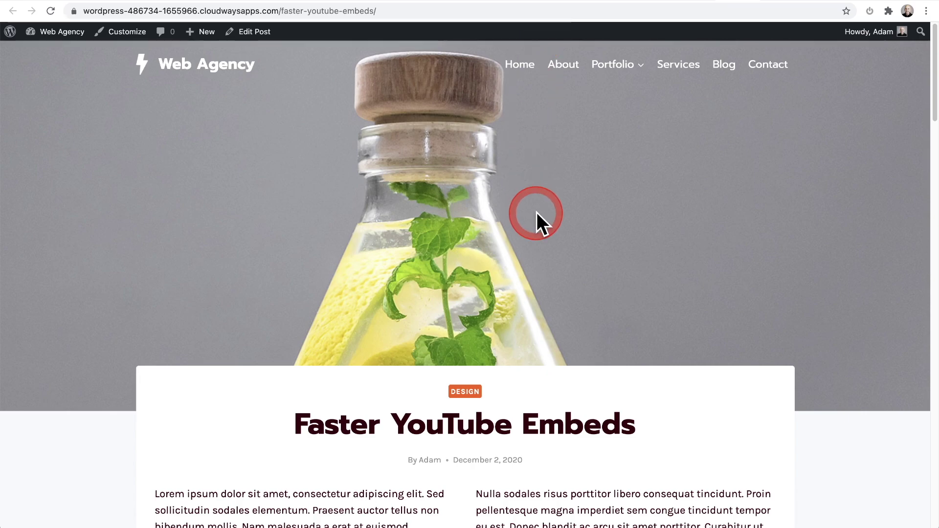
Scroll through the post and play its embedded Kadence Cloud YouTube video with subscribe bar
{"action": "scroll", "coordinate": [537, 213], "scroll_direction": "down", "scroll_amount": 9}
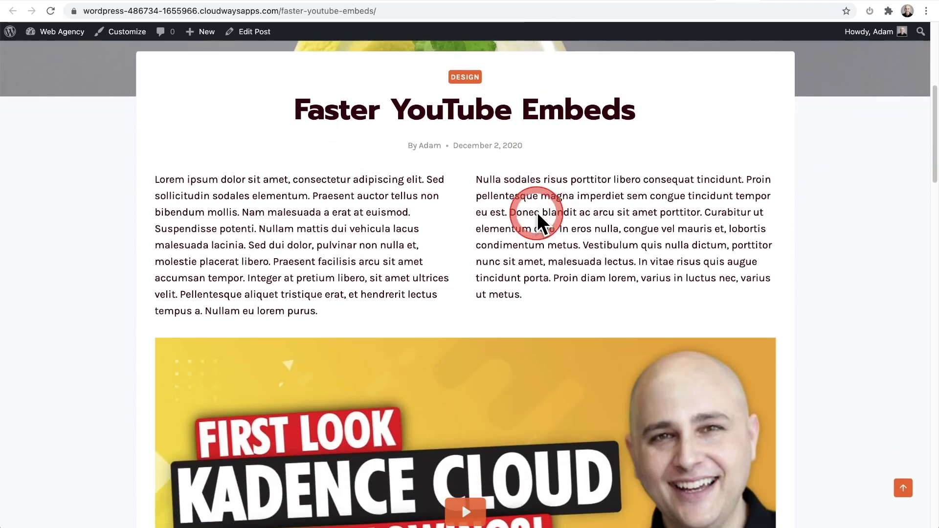
{"action": "scroll", "coordinate": [538, 212], "scroll_direction": "down", "scroll_amount": 1}
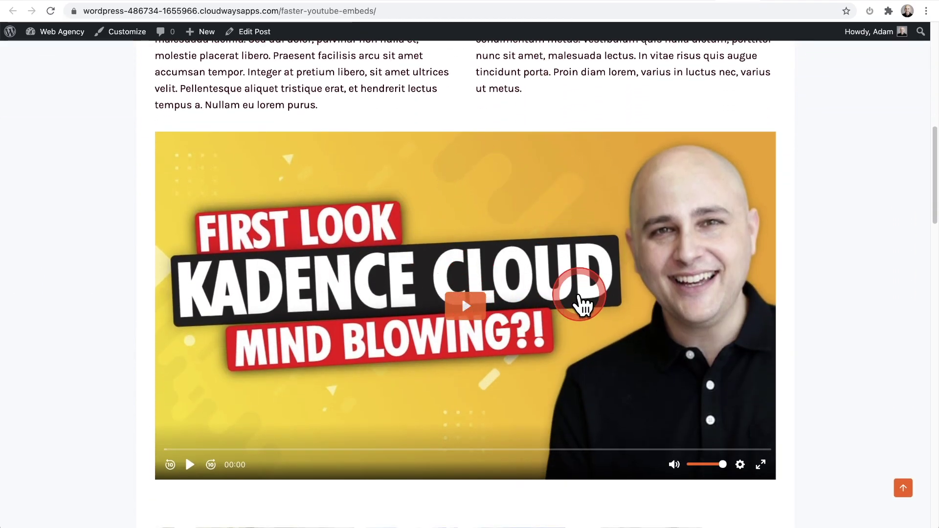
{"action": "scroll", "coordinate": [583, 298], "scroll_direction": "down", "scroll_amount": 1}
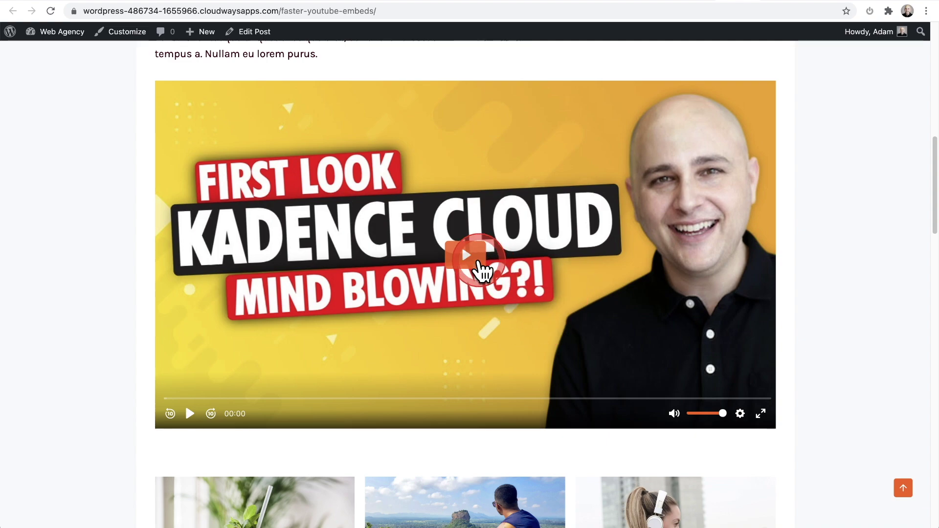
{"action": "left_click", "coordinate": [468, 267]}
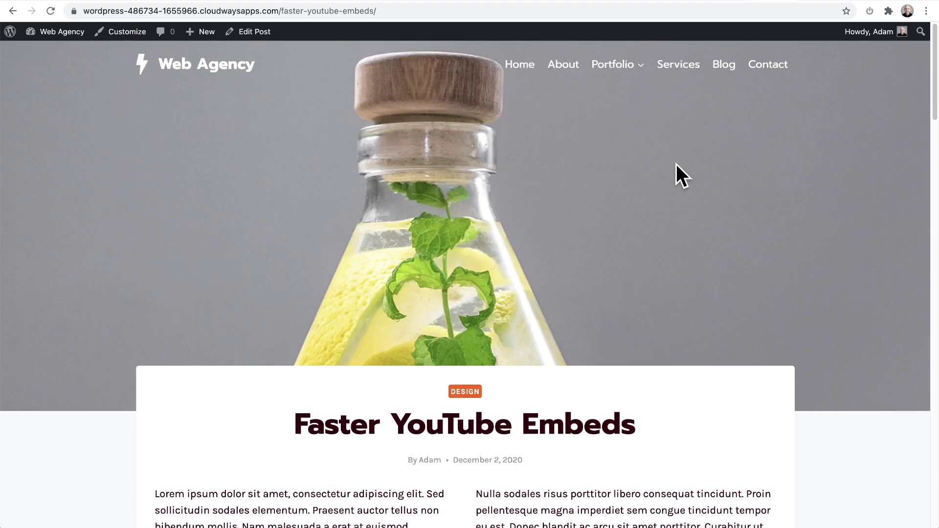
{"action": "scroll", "coordinate": [676, 164], "scroll_direction": "down", "scroll_amount": 10}
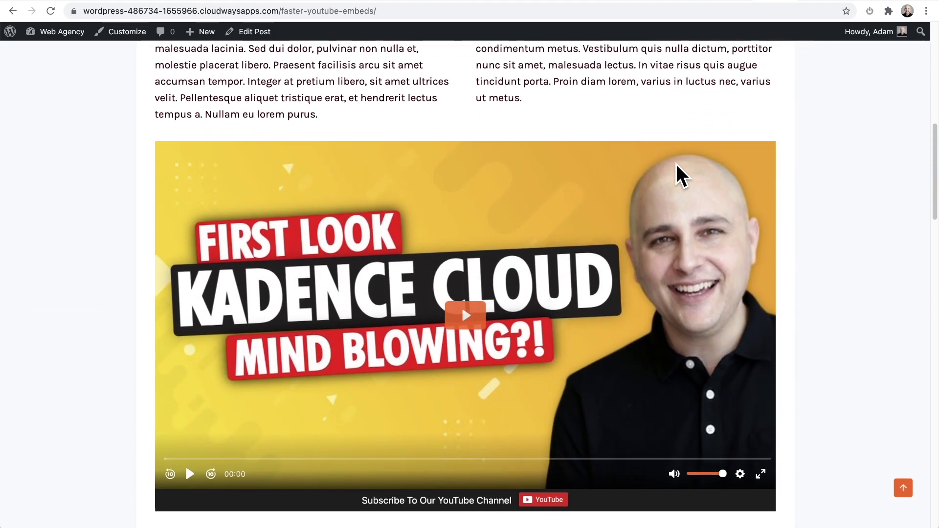
{"action": "scroll", "coordinate": [676, 163], "scroll_direction": "down", "scroll_amount": 1}
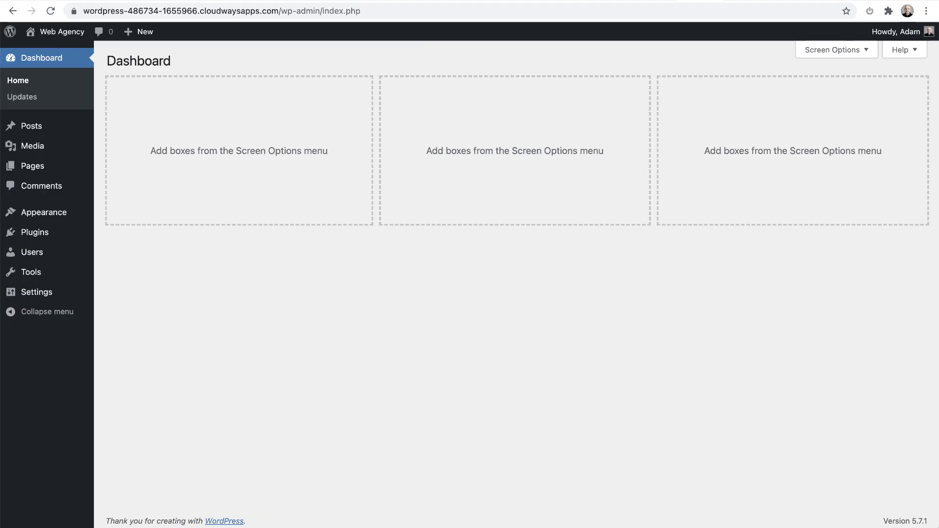
Install and activate The Ultimate Video Player plugin by Presto from Plugins > Add New
{"action": "mouse_move", "coordinate": [59, 233]}
{"action": "left_click", "coordinate": [106, 252]}
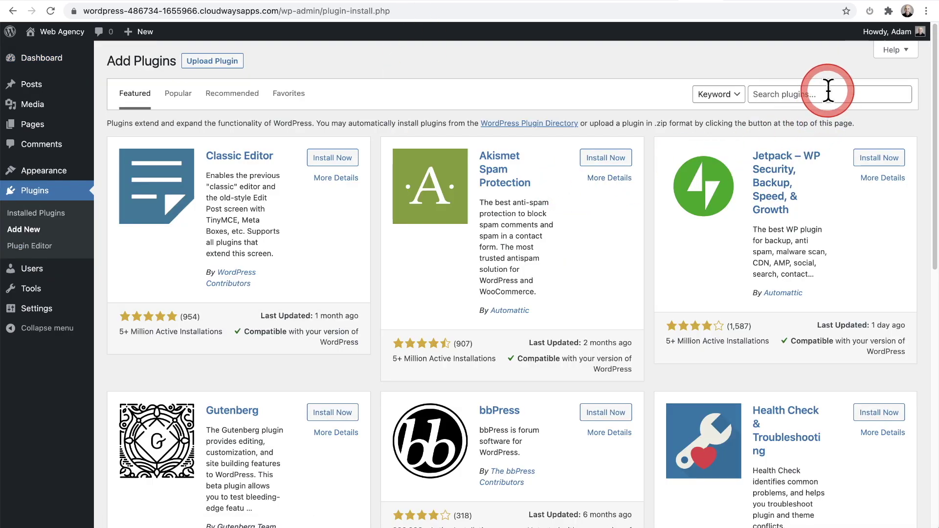
{"action": "left_click", "coordinate": [828, 91]}
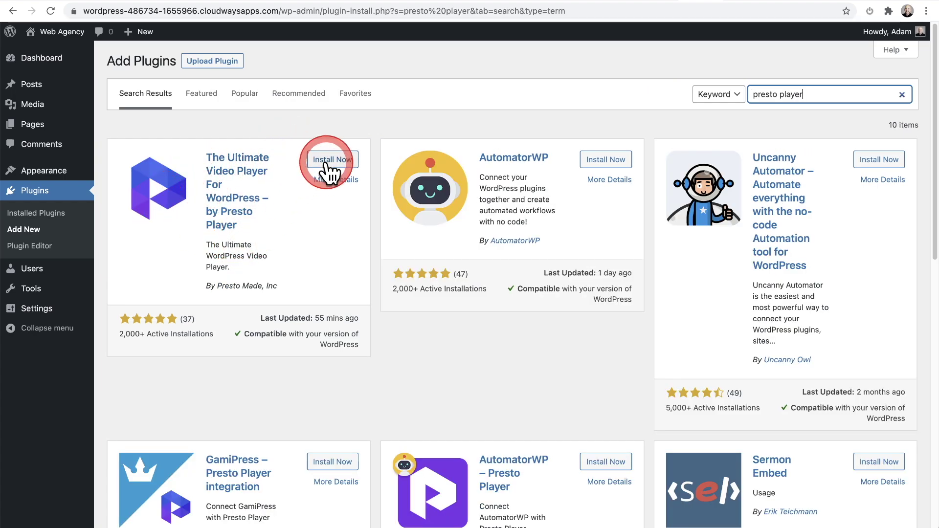
{"action": "left_click", "coordinate": [327, 163]}
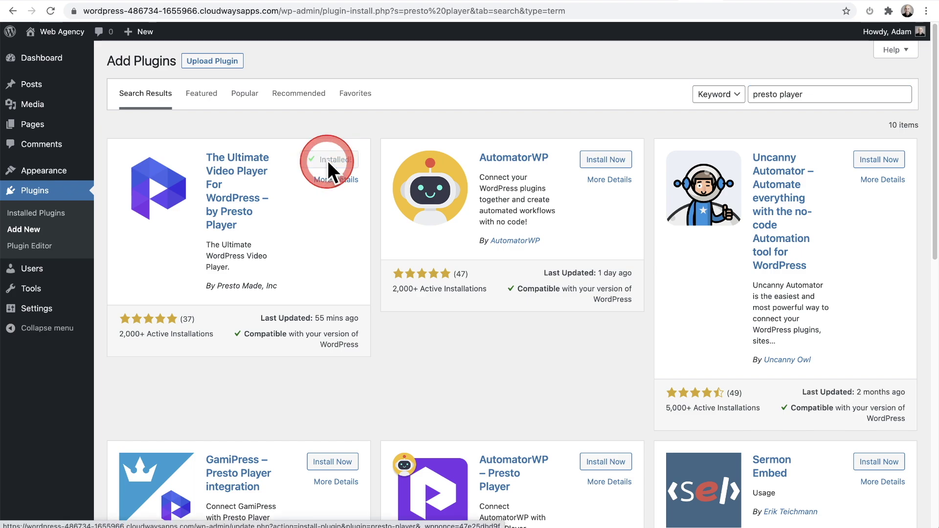
{"action": "left_click", "coordinate": [327, 160]}
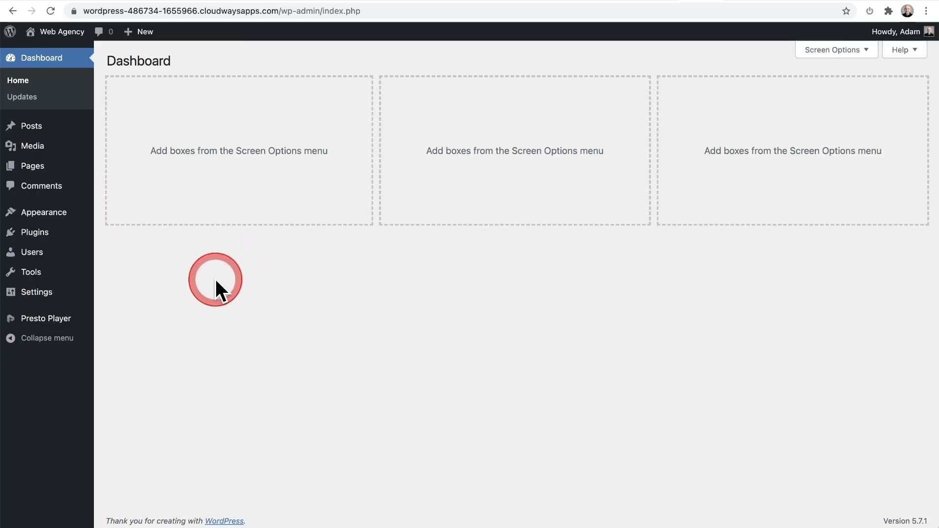
Change Presto Player's brand colour from orange to green #41b72f and save the settings
{"action": "mouse_move", "coordinate": [50, 322]}
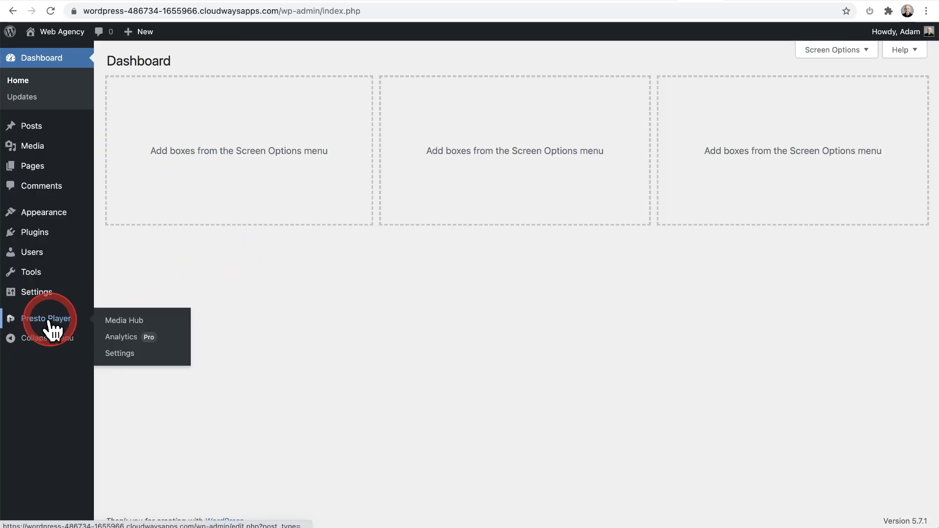
{"action": "left_click", "coordinate": [122, 355]}
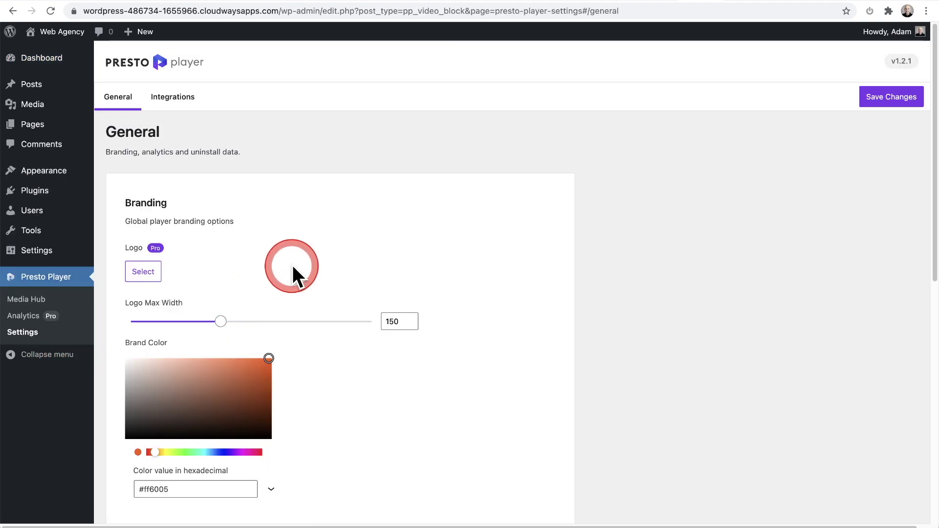
{"action": "scroll", "coordinate": [292, 268], "scroll_direction": "down", "scroll_amount": 3}
{"action": "scroll", "coordinate": [293, 268], "scroll_direction": "down", "scroll_amount": 1}
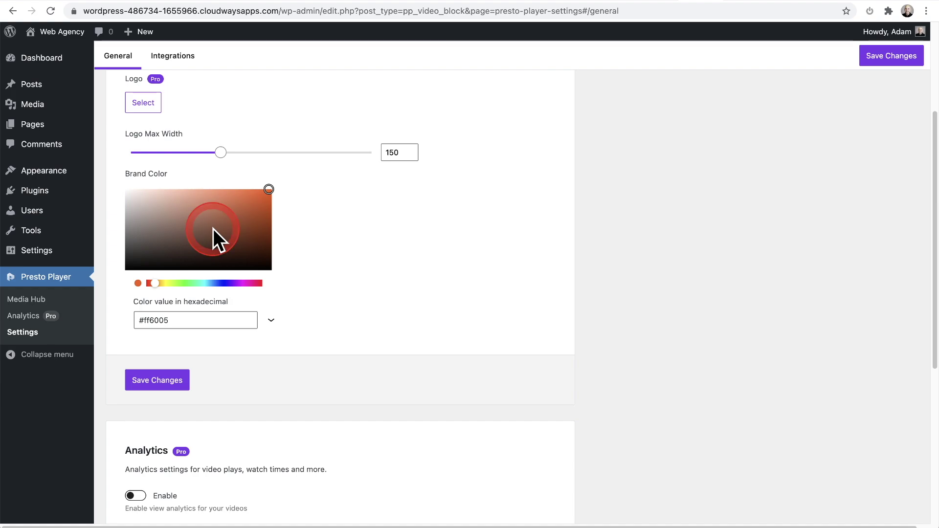
{"action": "left_click_drag", "start_coordinate": [202, 283], "coordinate": [184, 291]}
{"action": "left_click", "coordinate": [255, 168]}
{"action": "left_click_drag", "start_coordinate": [269, 189], "coordinate": [234, 213]}
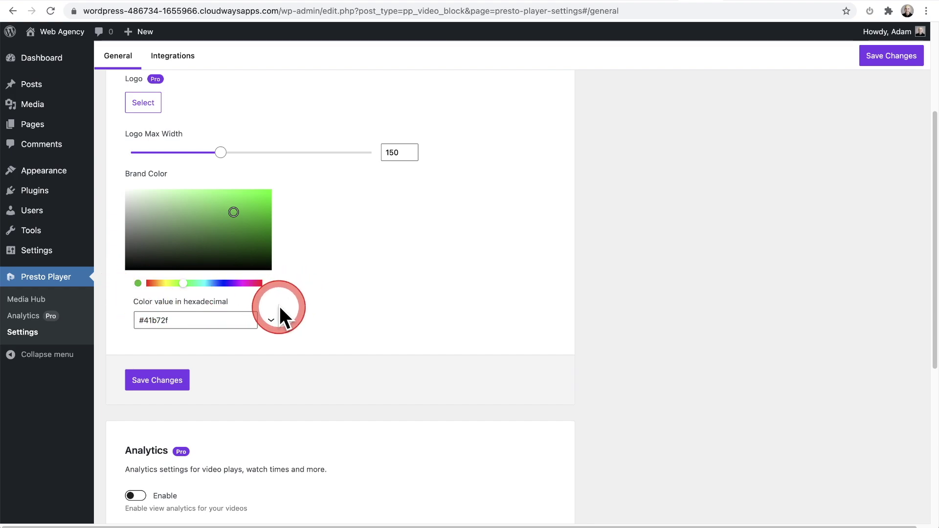
{"action": "left_click", "coordinate": [157, 379]}
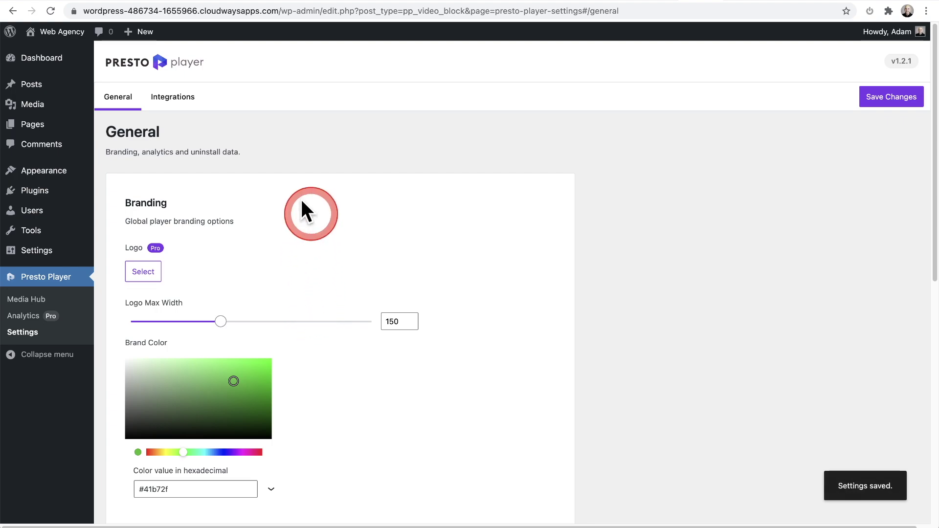
Paste the YouTube Channel ID into Presto Player's Integrations settings
{"action": "left_click", "coordinate": [177, 98]}
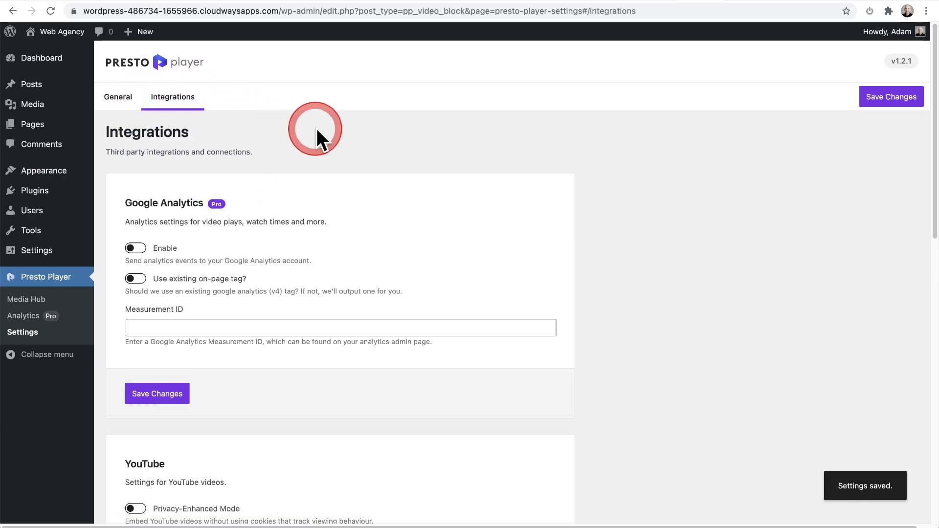
{"action": "scroll", "coordinate": [319, 133], "scroll_direction": "down", "scroll_amount": 6}
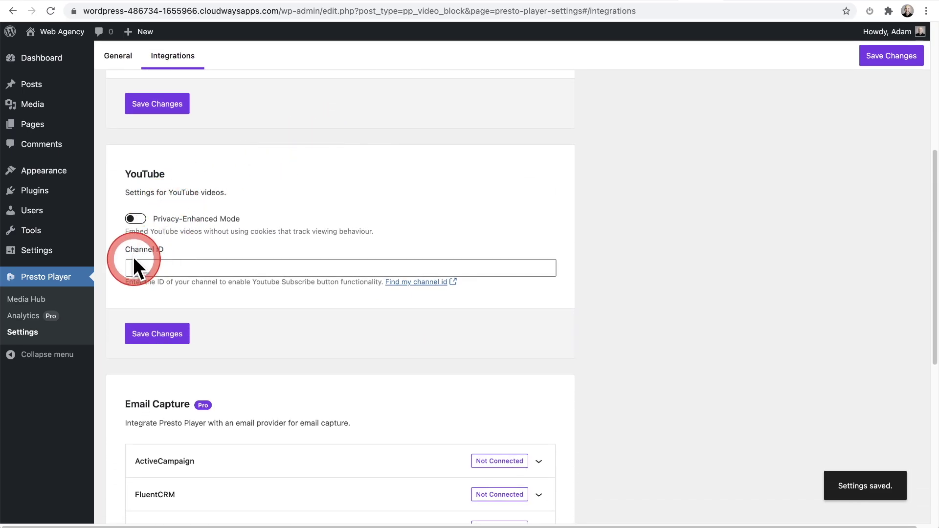
{"action": "scroll", "coordinate": [139, 255], "scroll_direction": "up", "scroll_amount": 6}
{"action": "scroll", "coordinate": [186, 322], "scroll_direction": "down", "scroll_amount": 6}
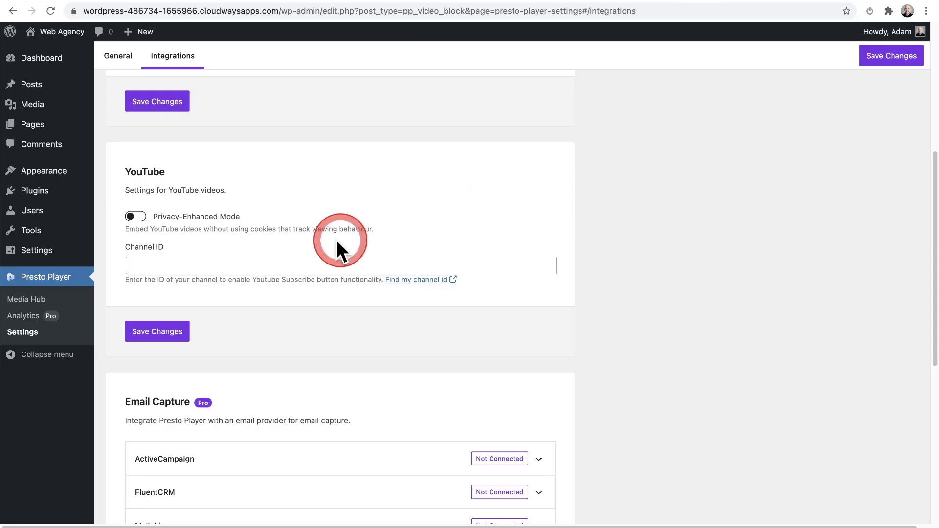
{"action": "left_click", "coordinate": [272, 265]}
{"action": "type", "text": "UCLA2bewllSdhqU4NviKONKQ"}
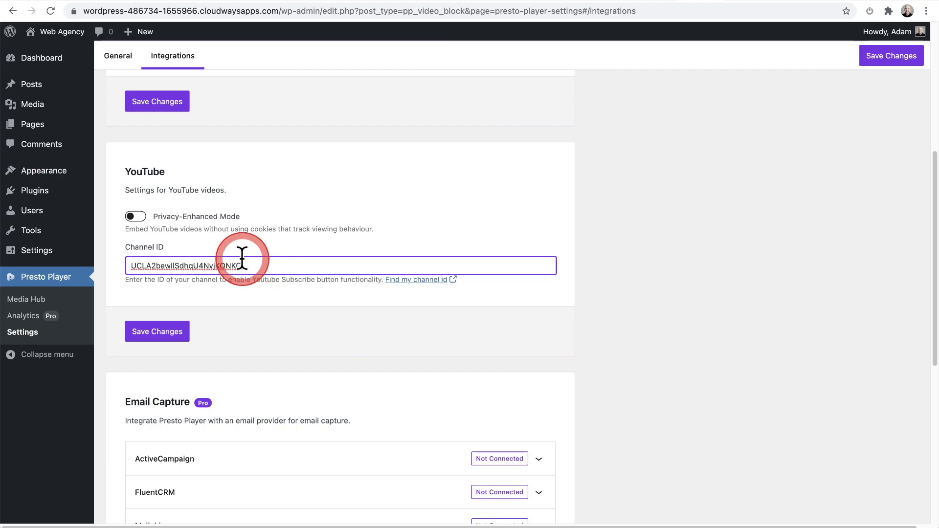
Leave Privacy-Enhanced Mode off, verify the channel ID and save the YouTube integration
{"action": "left_click", "coordinate": [136, 216]}
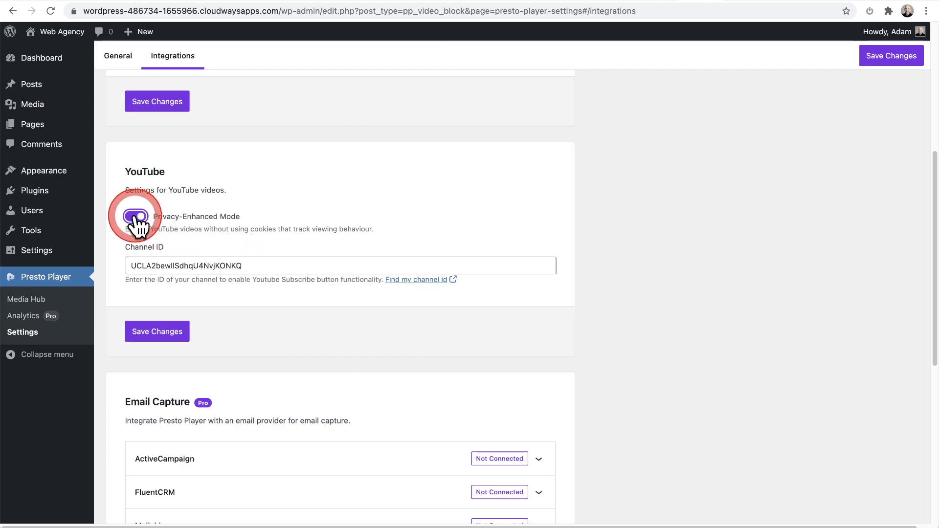
{"action": "left_click", "coordinate": [135, 216]}
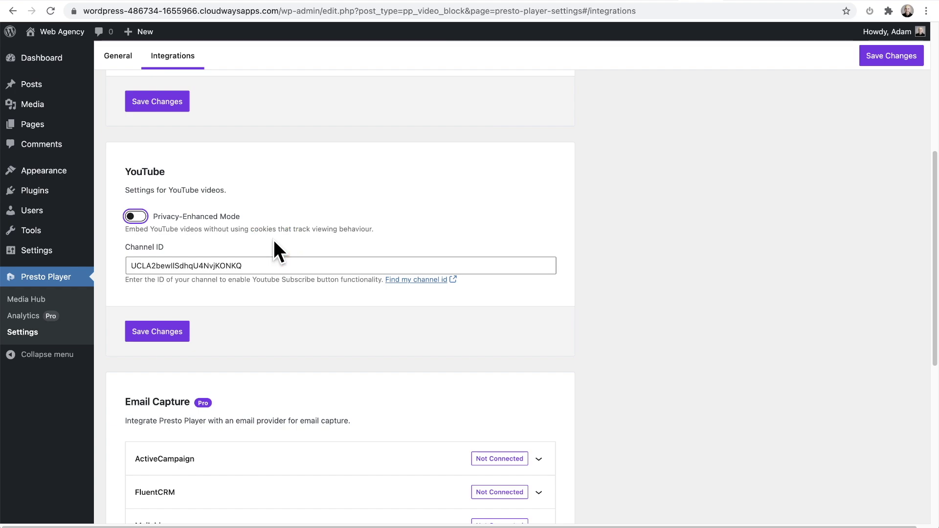
{"action": "left_click", "coordinate": [273, 240]}
{"action": "left_click", "coordinate": [148, 238]}
{"action": "left_click", "coordinate": [174, 229]}
{"action": "left_click", "coordinate": [133, 224]}
{"action": "left_click", "coordinate": [189, 232]}
{"action": "left_click", "coordinate": [162, 319]}
{"action": "left_click", "coordinate": [140, 272]}
{"action": "left_click", "coordinate": [188, 268]}
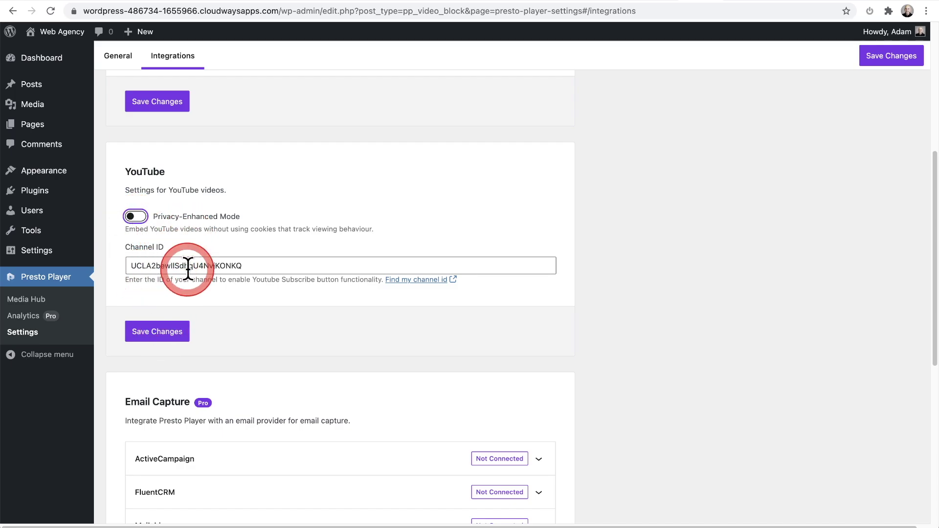
{"action": "left_click", "coordinate": [163, 333]}
{"action": "left_click", "coordinate": [303, 315]}
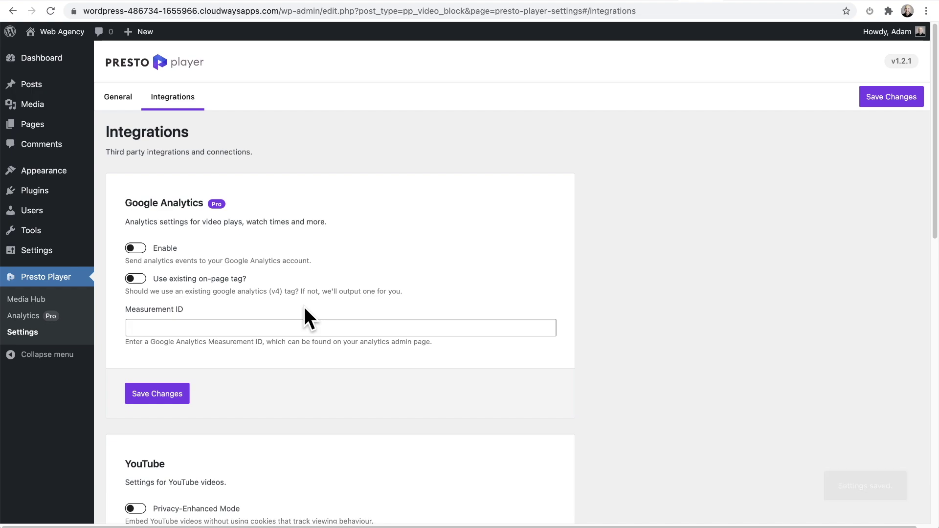
Edit the Faster YouTube Embeds post and insert an empty paragraph after its two-column block
{"action": "left_click", "coordinate": [237, 208]}
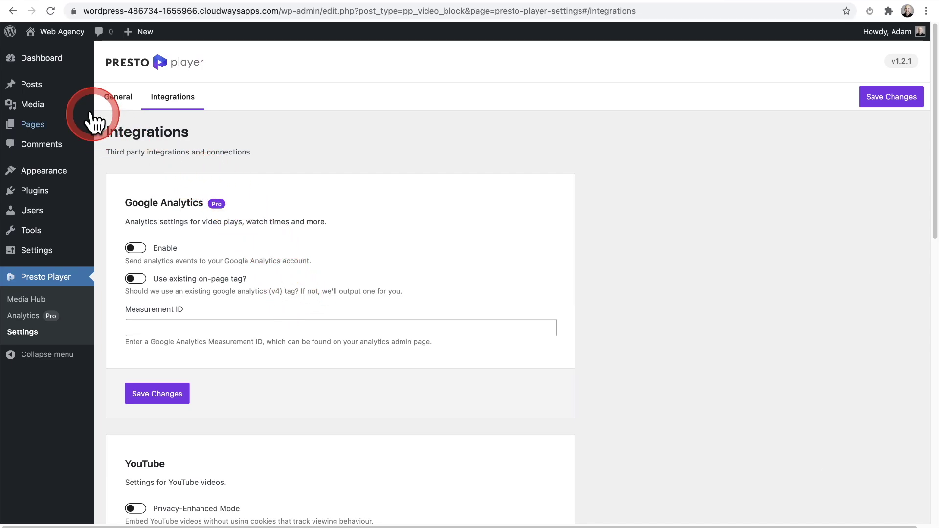
{"action": "left_click", "coordinate": [59, 94]}
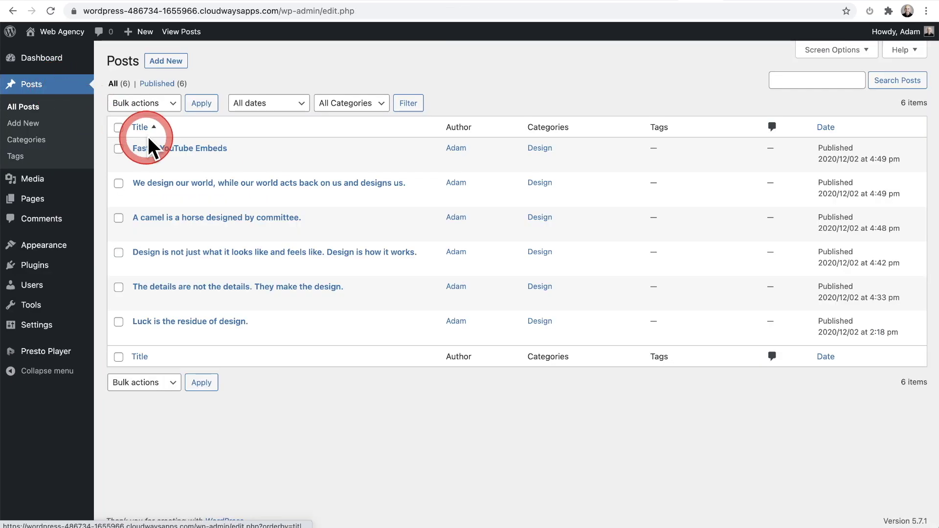
{"action": "left_click", "coordinate": [181, 148]}
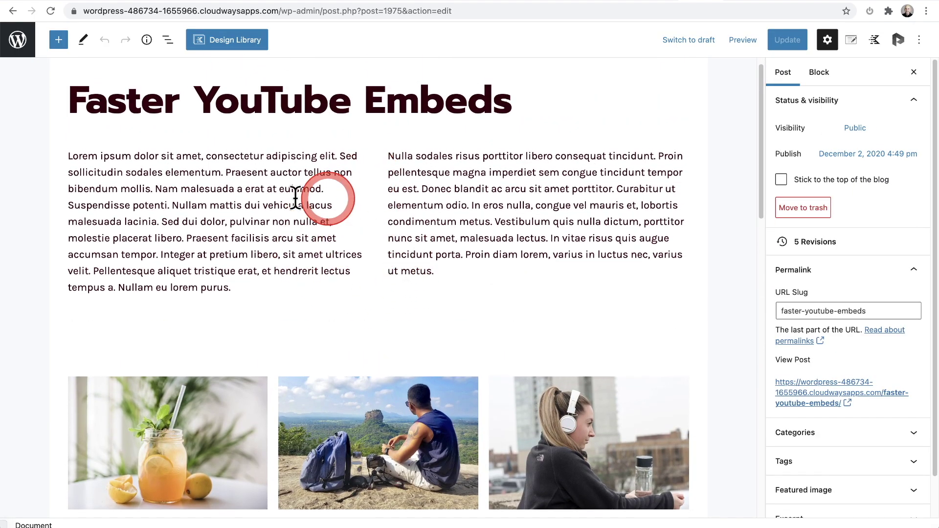
{"action": "scroll", "coordinate": [367, 259], "scroll_direction": "down", "scroll_amount": 10}
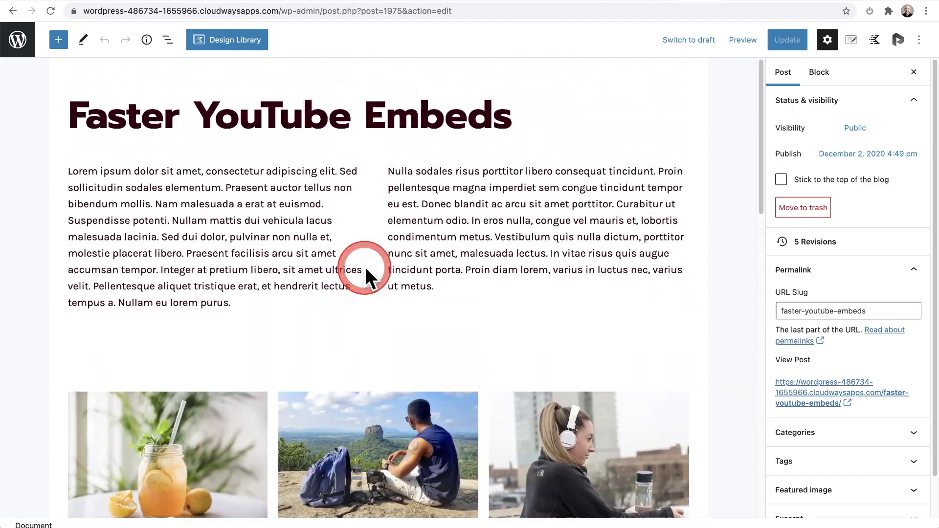
{"action": "scroll", "coordinate": [367, 274], "scroll_direction": "down", "scroll_amount": 2}
{"action": "left_click", "coordinate": [369, 216]}
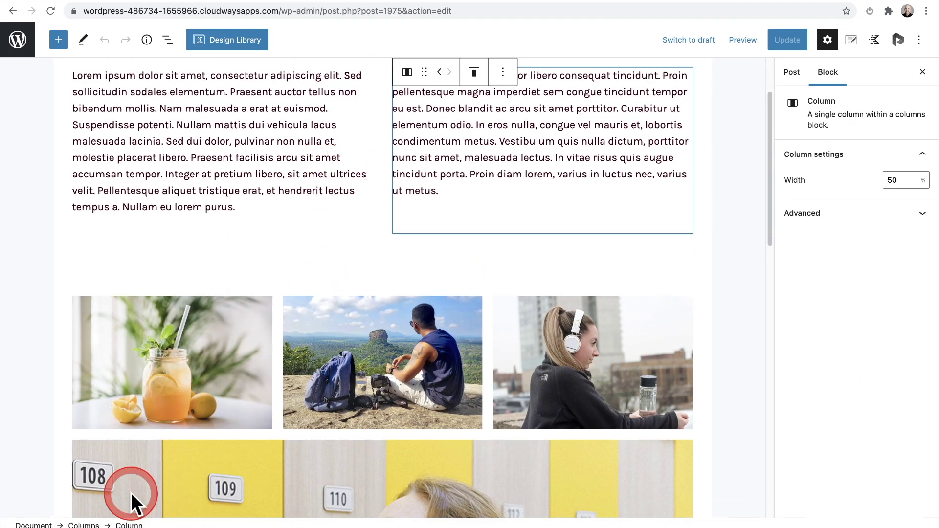
{"action": "left_click", "coordinate": [82, 525]}
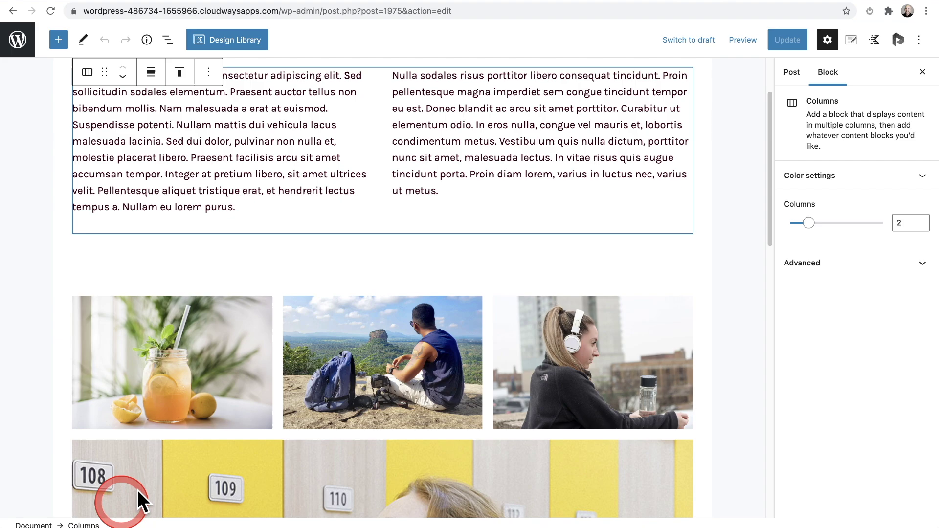
{"action": "left_click", "coordinate": [208, 73]}
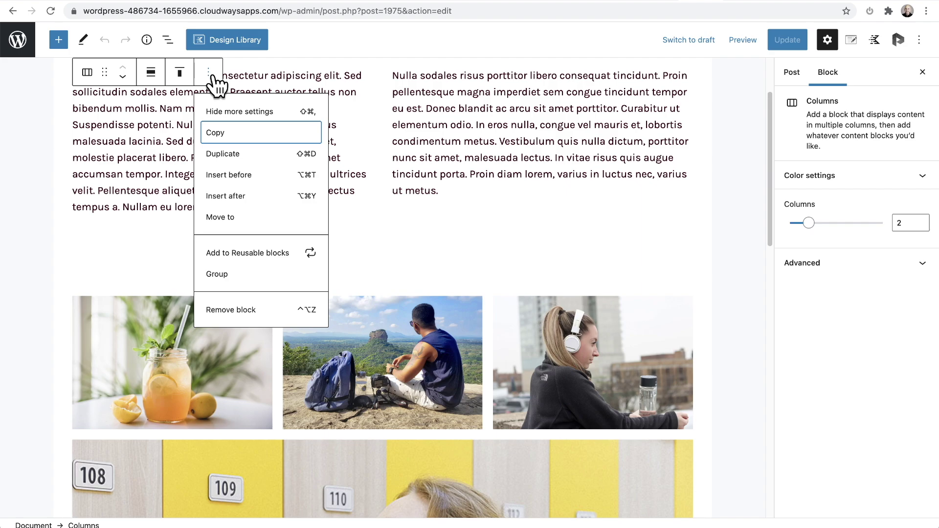
{"action": "left_click", "coordinate": [245, 197]}
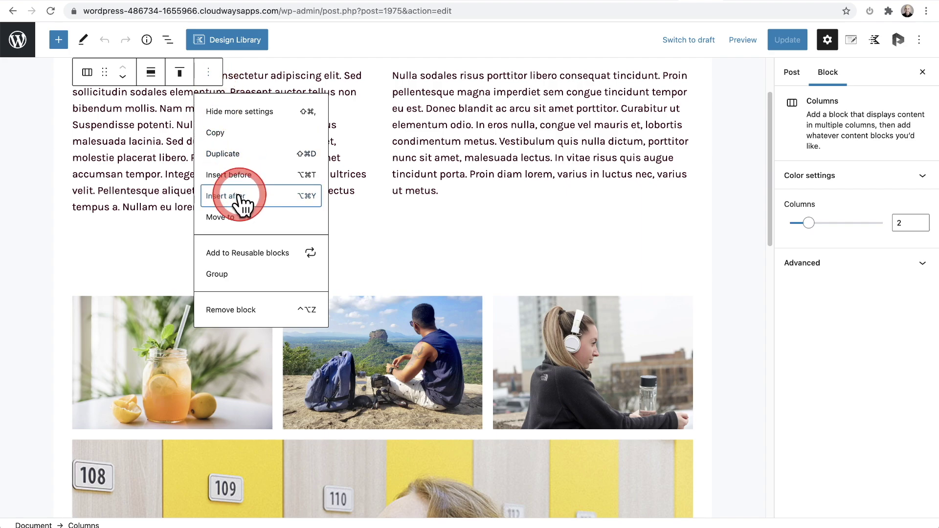
Turn the paragraph into a YouTube embed of the pasted Kadence Cloud video URL
{"action": "left_click", "coordinate": [255, 272]}
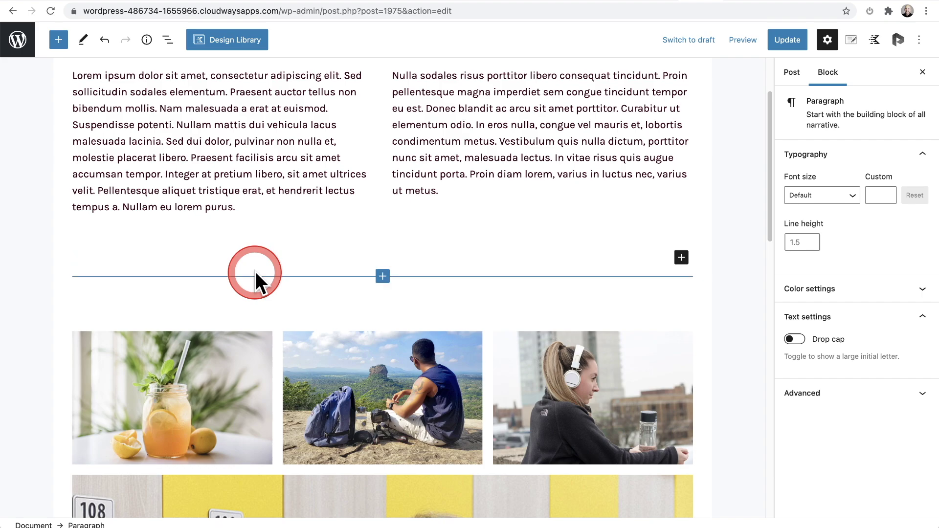
{"action": "left_click", "coordinate": [256, 255]}
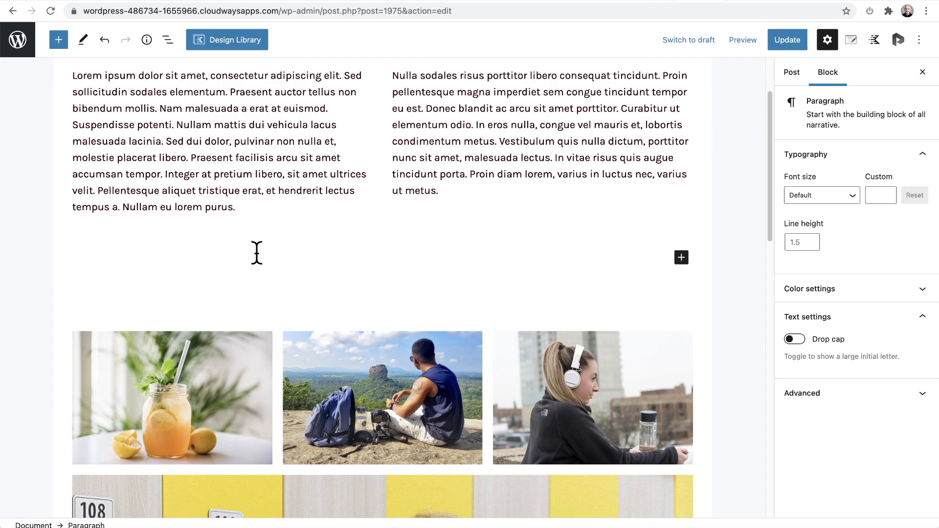
{"action": "type", "text": "/you"}
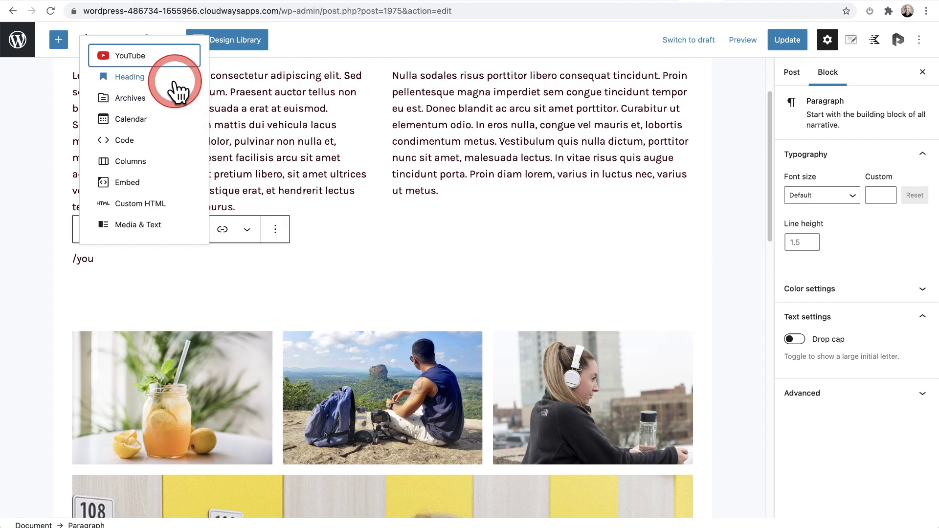
{"action": "left_click", "coordinate": [145, 55]}
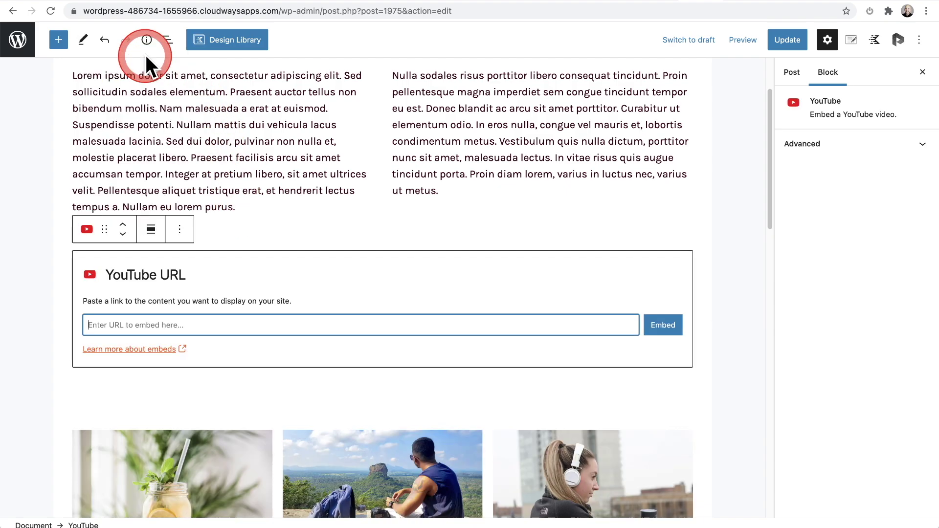
{"action": "left_click", "coordinate": [196, 319]}
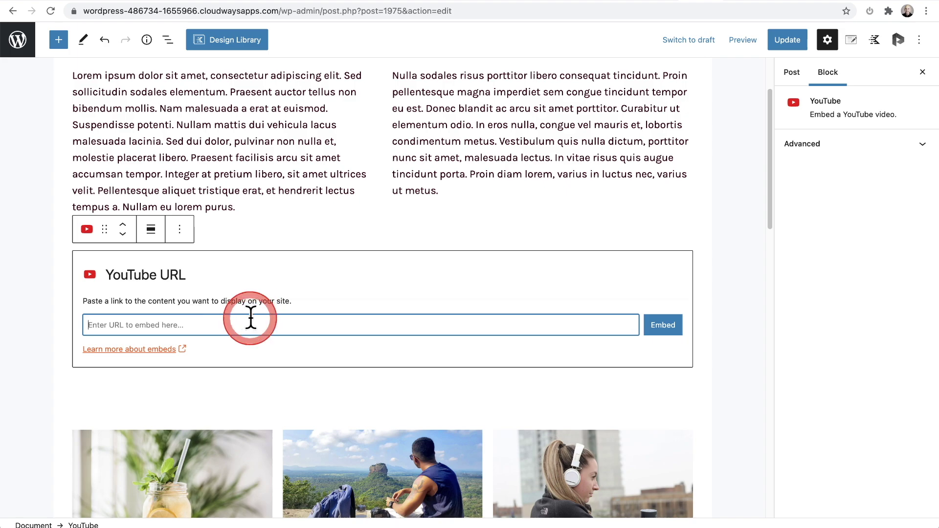
{"action": "key", "text": "super+v"}
{"action": "left_click", "coordinate": [666, 325]}
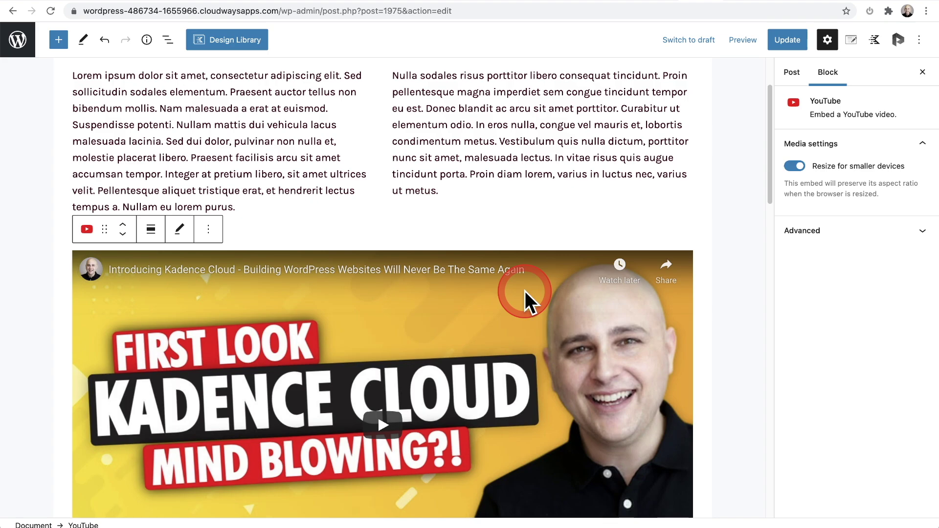
{"action": "scroll", "coordinate": [525, 292], "scroll_direction": "down", "scroll_amount": 5}
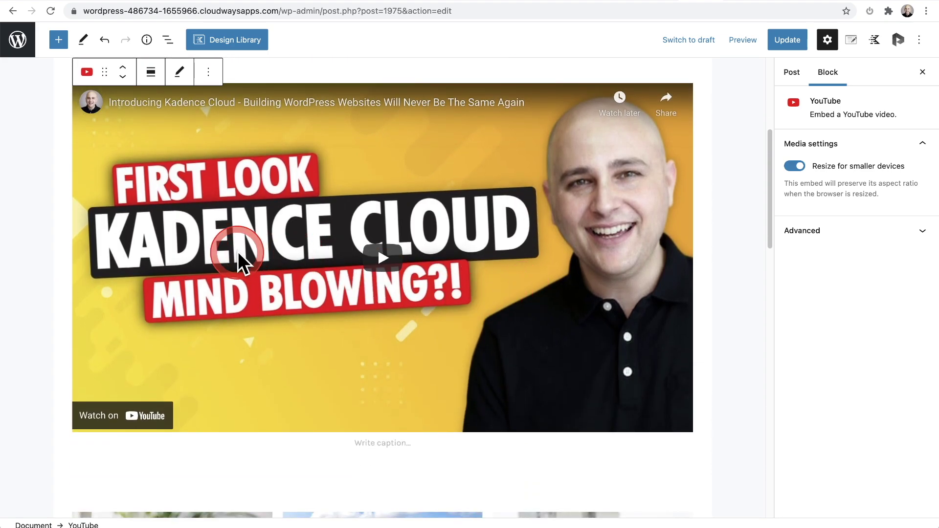
{"action": "scroll", "coordinate": [240, 259], "scroll_direction": "up", "scroll_amount": 5}
{"action": "left_click", "coordinate": [209, 227]}
Remove the YouTube embed block and add a new empty paragraph after the columns
{"action": "left_click", "coordinate": [225, 433]}
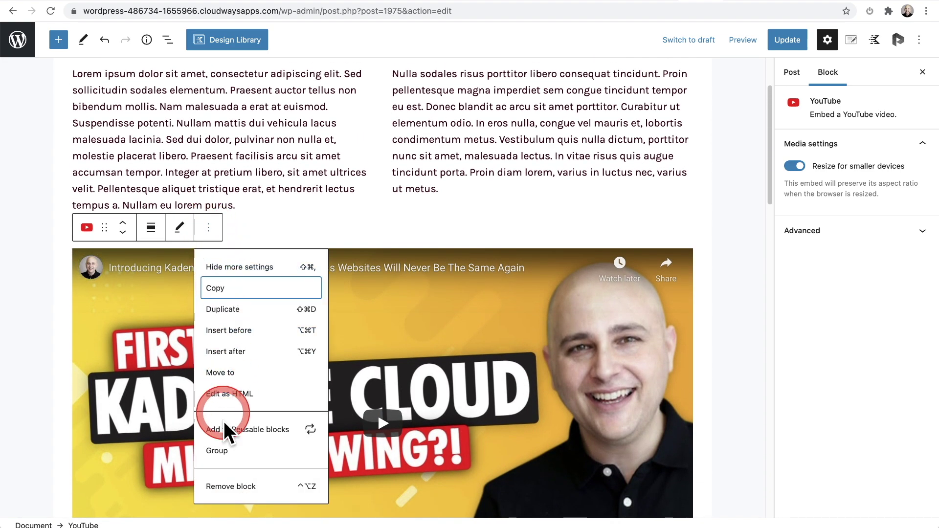
{"action": "left_click", "coordinate": [228, 486]}
{"action": "left_click", "coordinate": [282, 216]}
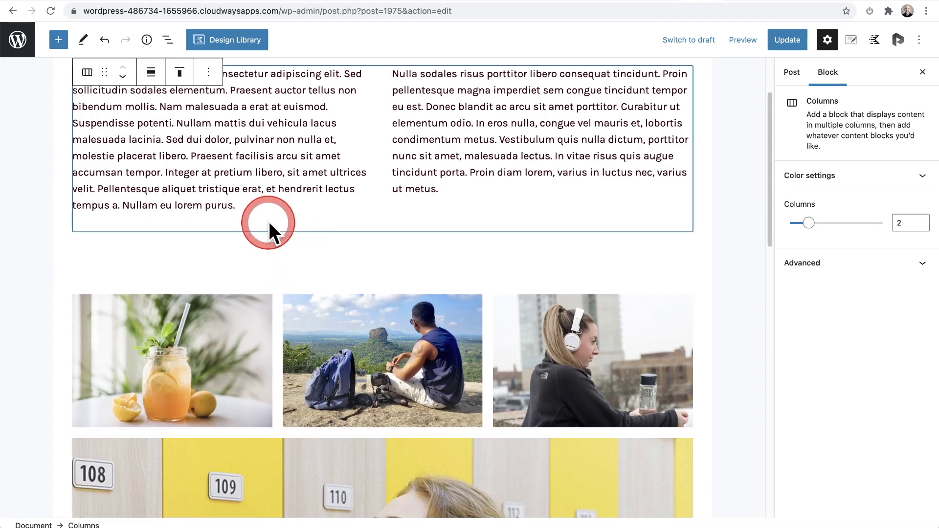
{"action": "left_click", "coordinate": [210, 74]}
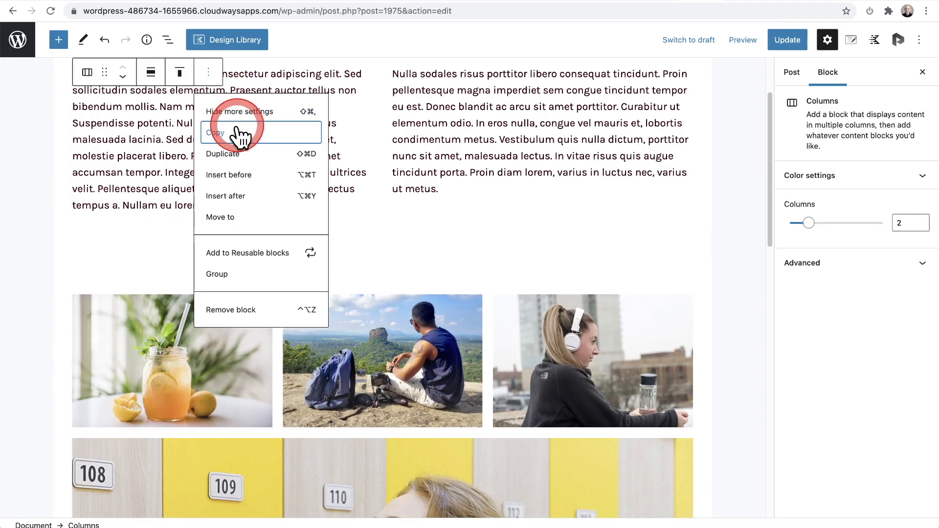
{"action": "left_click", "coordinate": [246, 197]}
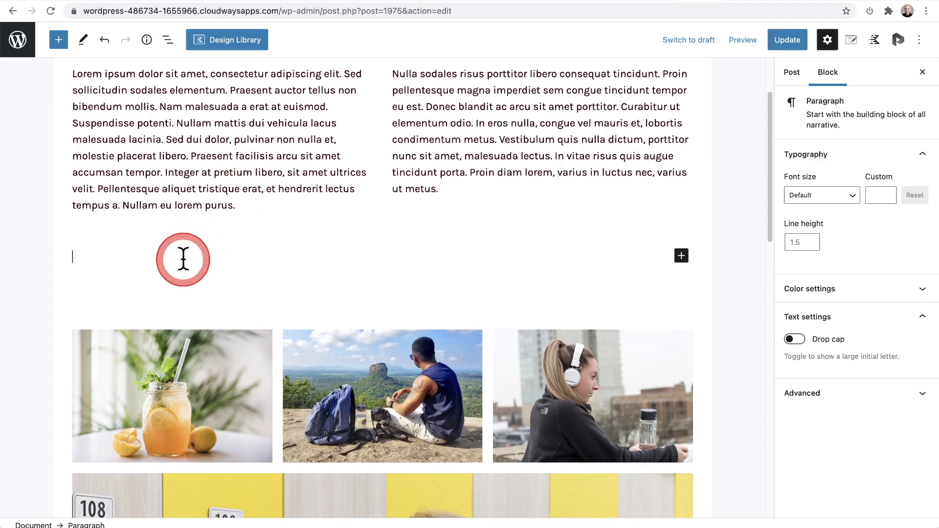
Insert a Presto Youtube Video block by searching 'prest' in the block library
{"action": "type", "text": "/"}
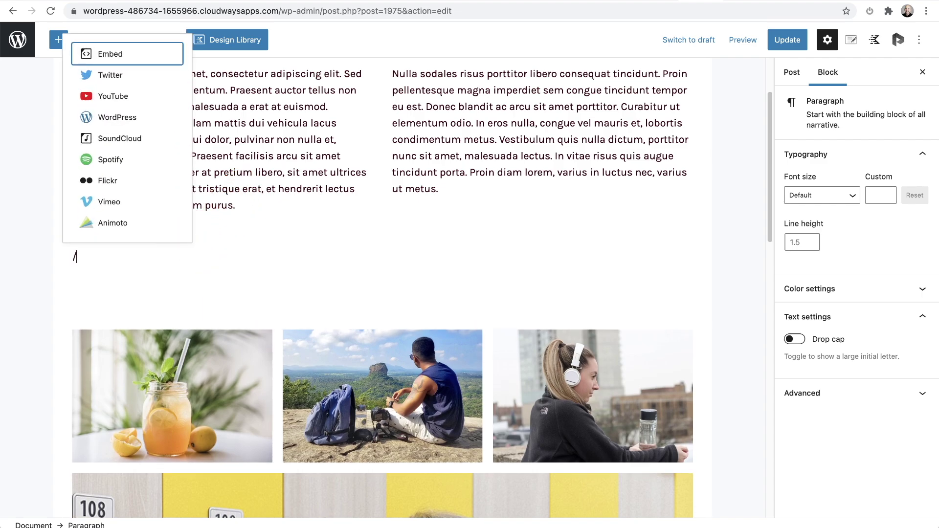
{"action": "type", "text": "pre"}
{"action": "left_click", "coordinate": [96, 116]}
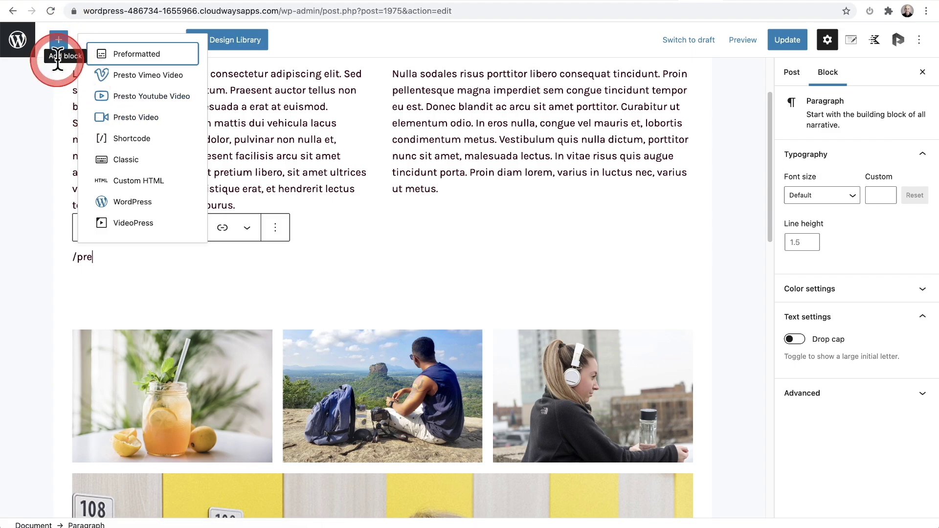
{"action": "left_click", "coordinate": [58, 40]}
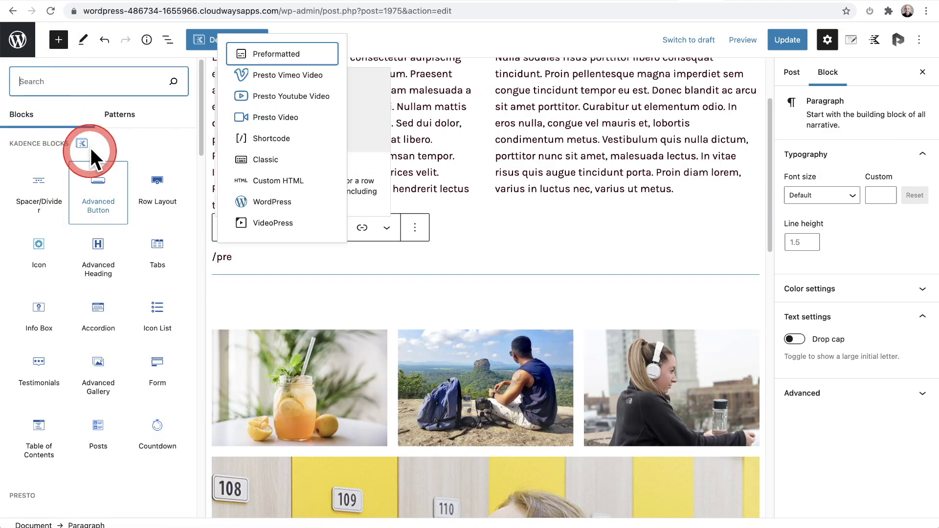
{"action": "type", "text": "prest"}
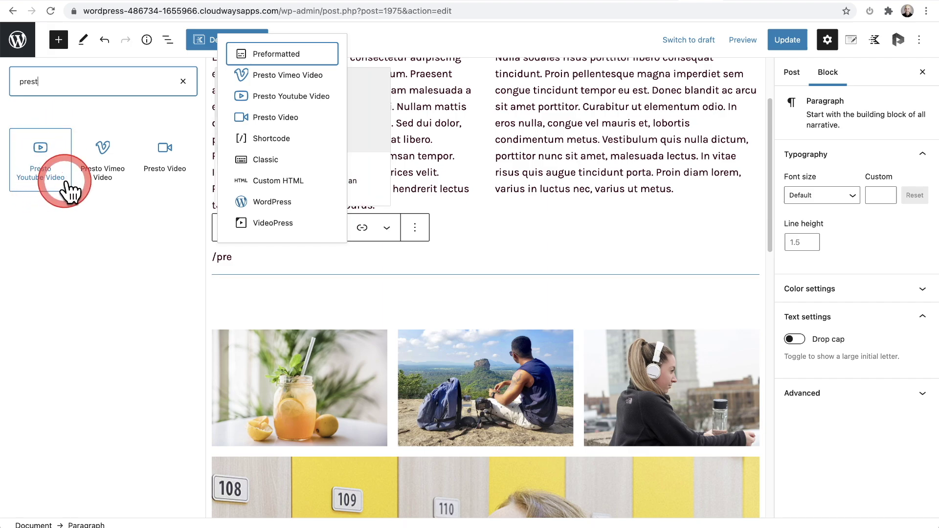
{"action": "left_click", "coordinate": [281, 96]}
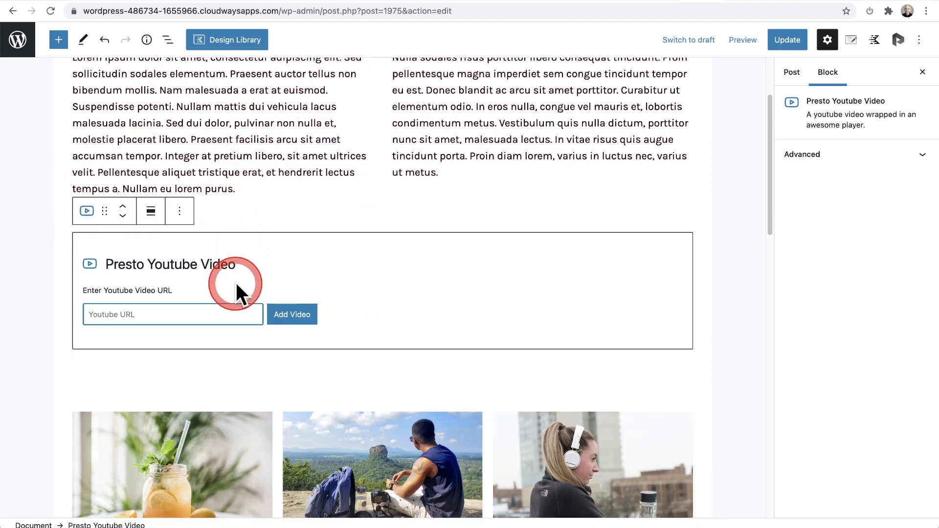
Load the Kadence Cloud YouTube URL into the block and apply the Youtube Optimized preset
{"action": "key", "text": "super+v"}
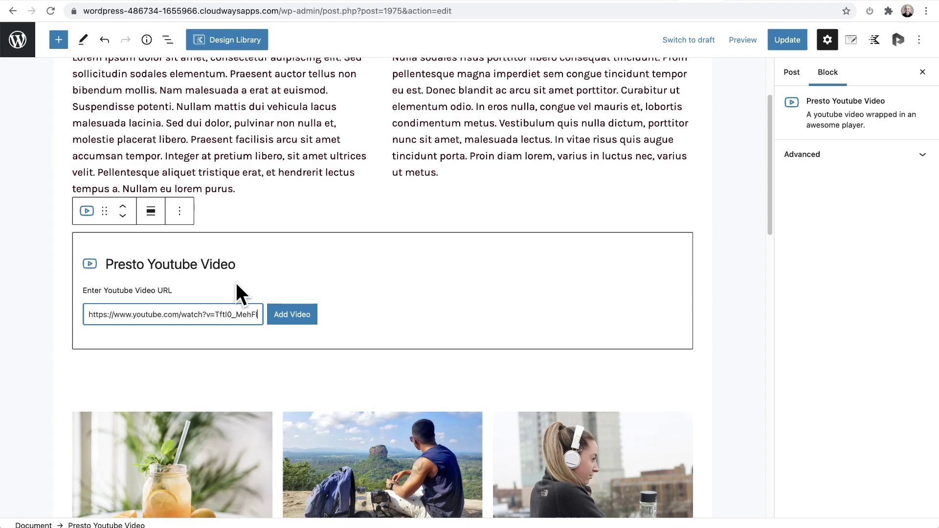
{"action": "left_click", "coordinate": [280, 317]}
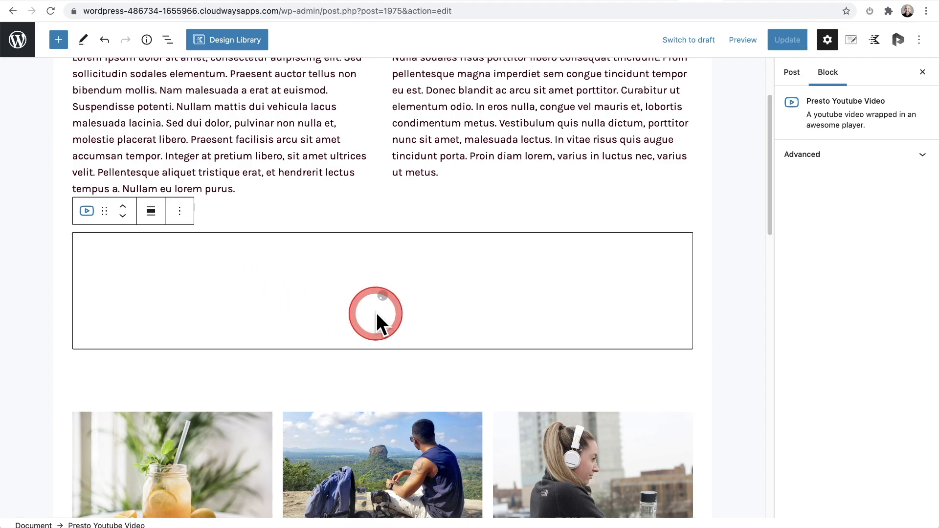
{"action": "scroll", "coordinate": [379, 310], "scroll_direction": "down", "scroll_amount": 2}
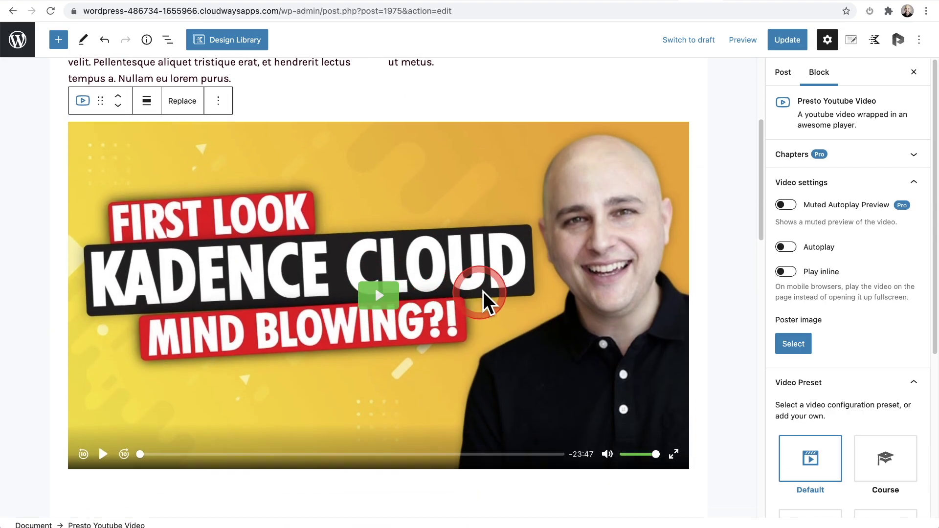
{"action": "scroll", "coordinate": [847, 244], "scroll_direction": "down", "scroll_amount": 3}
{"action": "scroll", "coordinate": [846, 247], "scroll_direction": "down", "scroll_amount": 2}
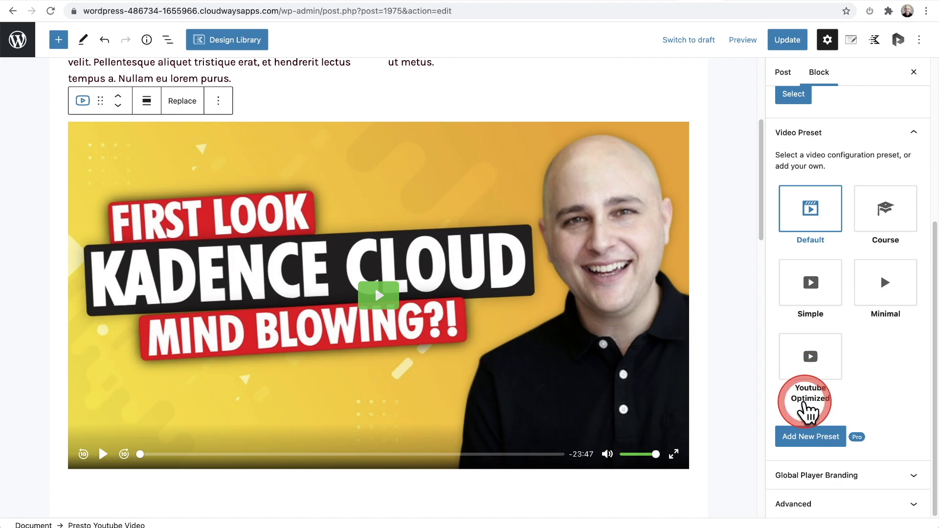
{"action": "left_click", "coordinate": [812, 380]}
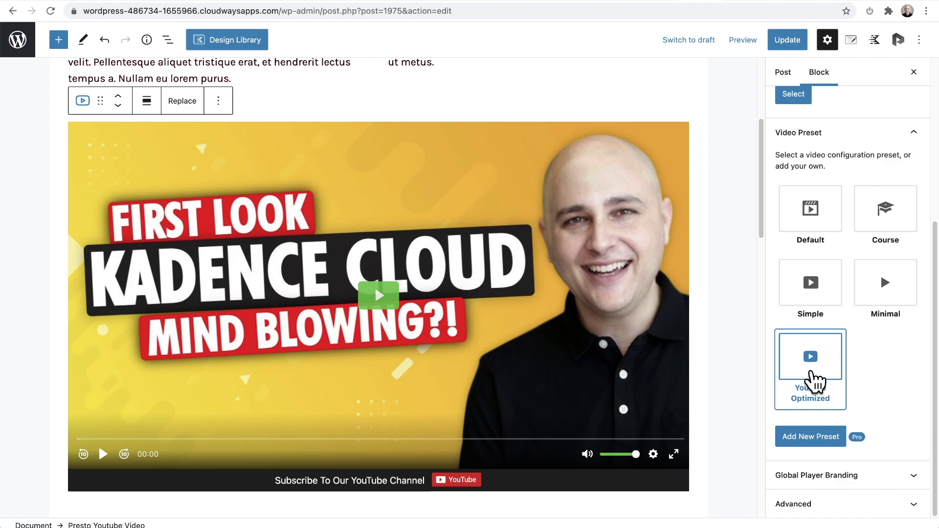
Preview the video playback in the editor and update the post
{"action": "left_click", "coordinate": [811, 382]}
{"action": "left_click", "coordinate": [377, 317]}
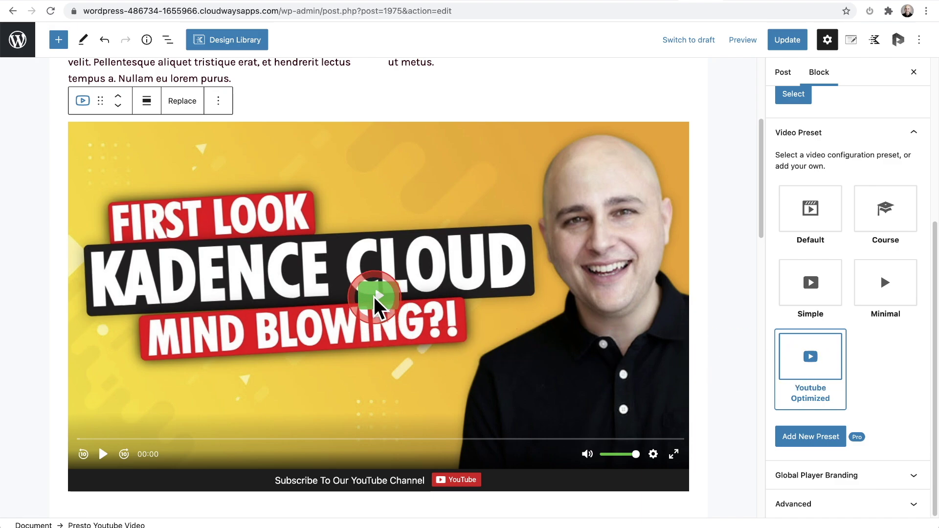
{"action": "left_click", "coordinate": [386, 295]}
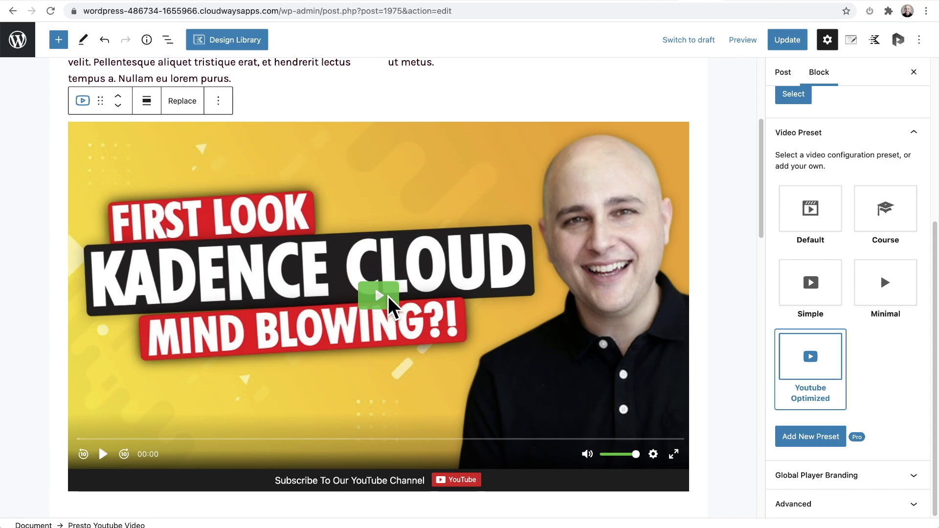
{"action": "left_click_drag", "start_coordinate": [281, 479], "coordinate": [405, 487]}
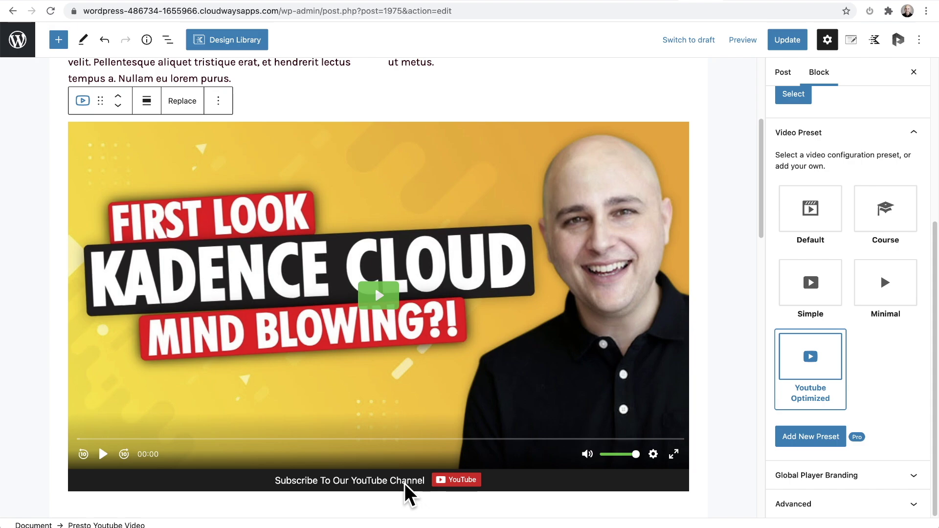
{"action": "left_click", "coordinate": [787, 39]}
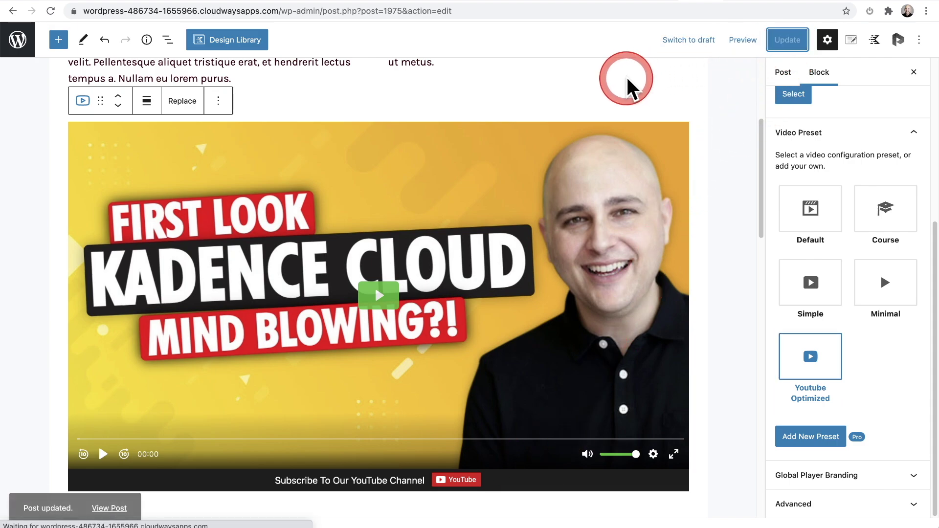
View the live post and scroll to check the Presto player with its subscribe bar
{"action": "left_click", "coordinate": [109, 507]}
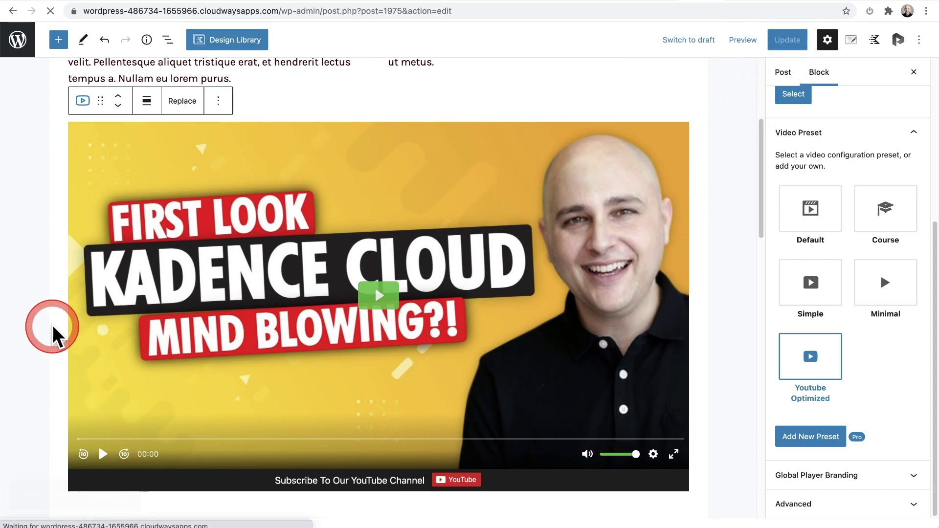
{"action": "scroll", "coordinate": [52, 322], "scroll_direction": "down", "scroll_amount": 7}
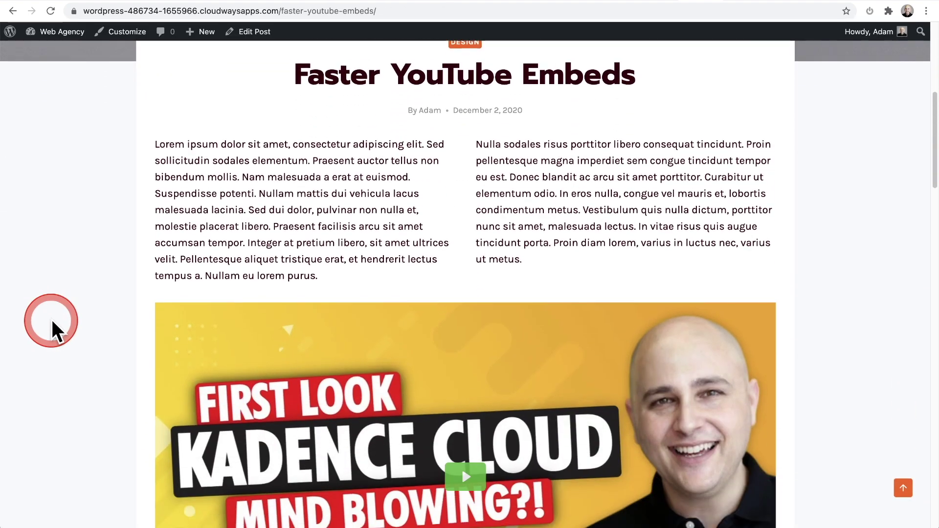
{"action": "scroll", "coordinate": [53, 323], "scroll_direction": "down", "scroll_amount": 4}
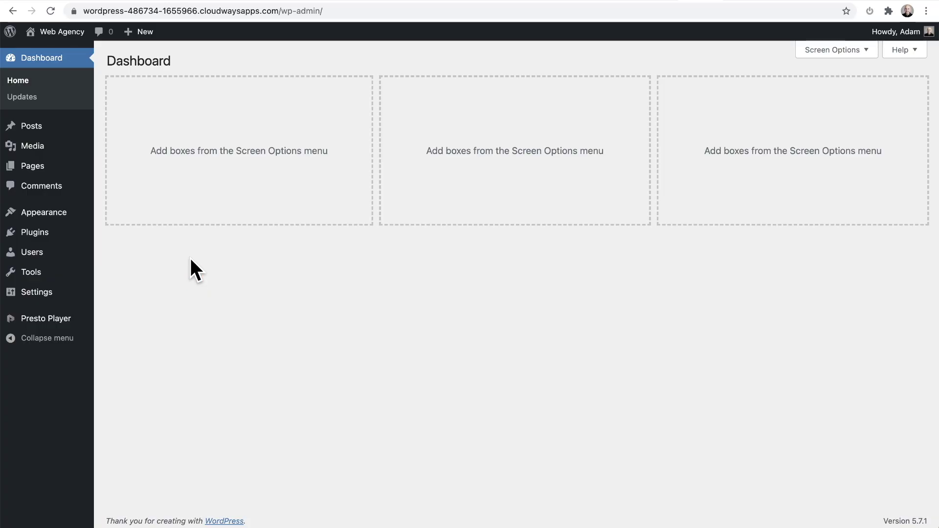
Add the YouTube video to a new media hub item and apply the Youtube Optimized preset
{"action": "mouse_move", "coordinate": [78, 323]}
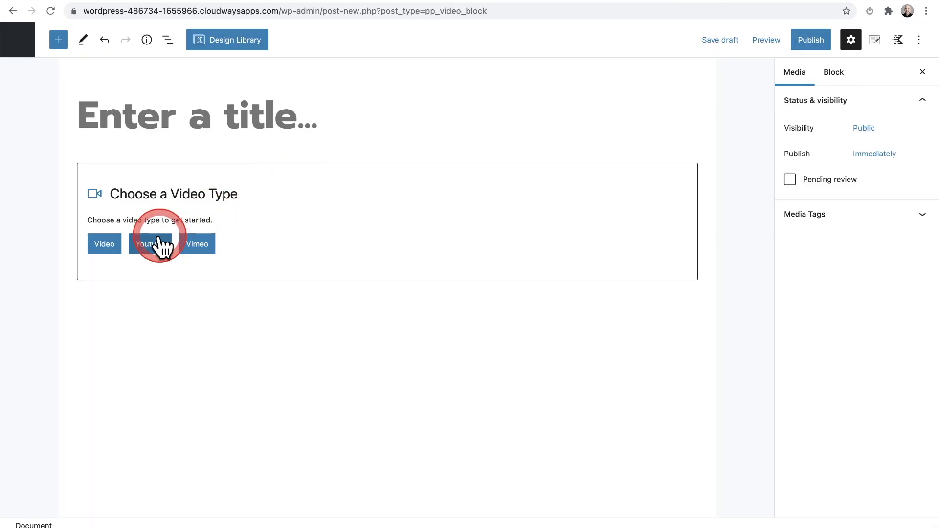
{"action": "left_click", "coordinate": [157, 243]}
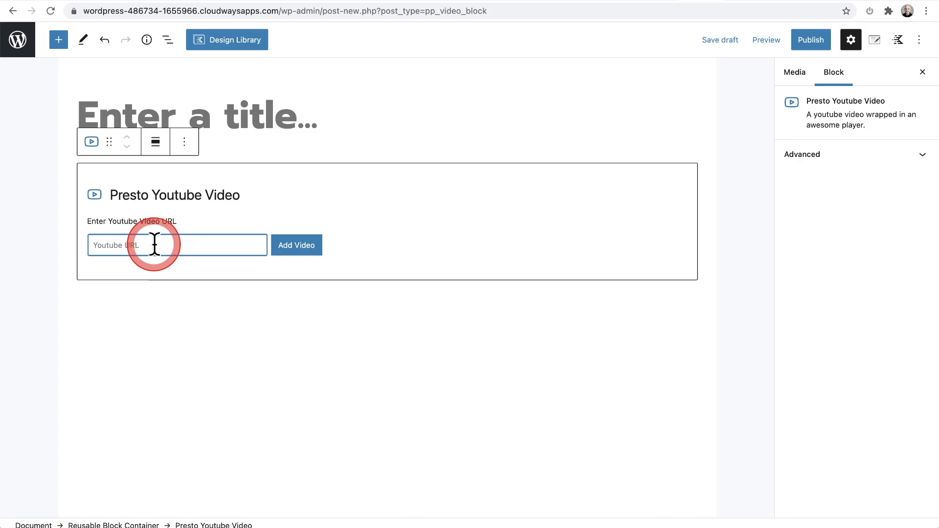
{"action": "left_click", "coordinate": [277, 243]}
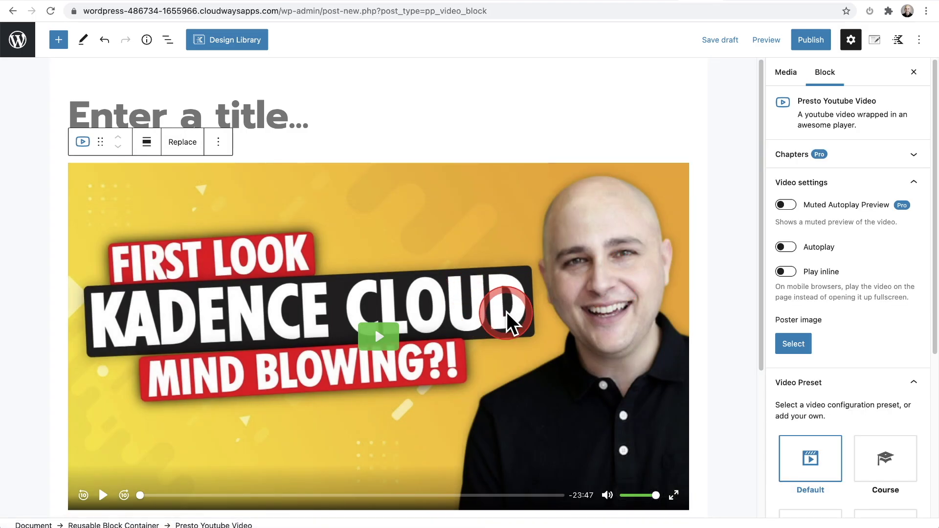
{"action": "scroll", "coordinate": [825, 279], "scroll_direction": "down", "scroll_amount": 5}
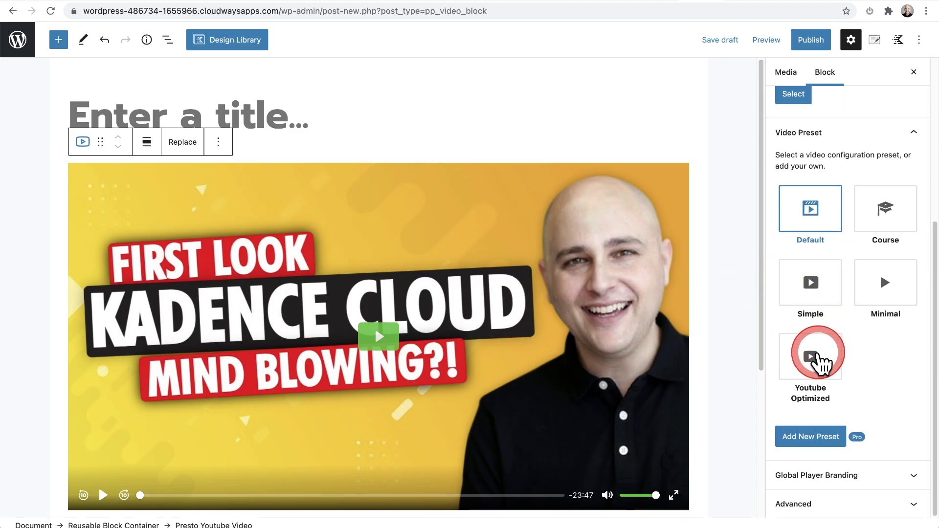
{"action": "left_click", "coordinate": [818, 355]}
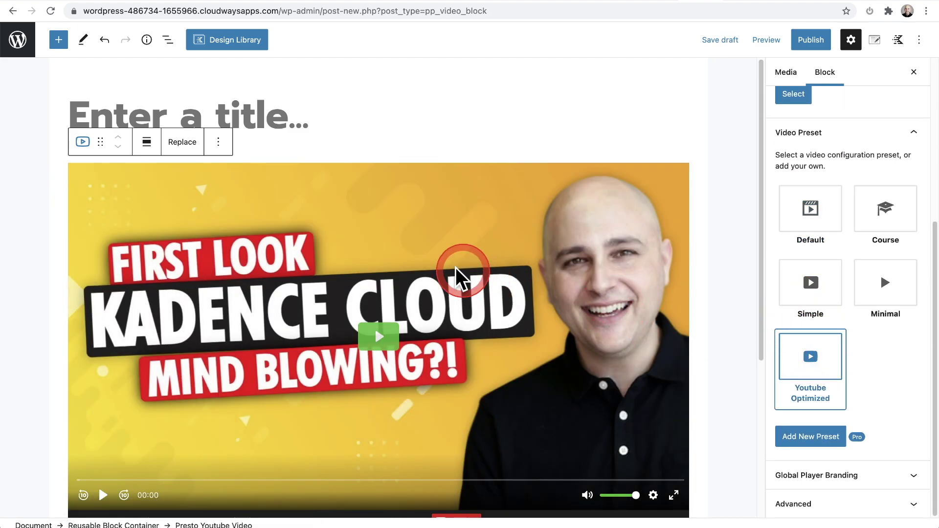
Title the video 'Kadence Cloud', publish it, and return to the admin area
{"action": "left_click", "coordinate": [271, 118]}
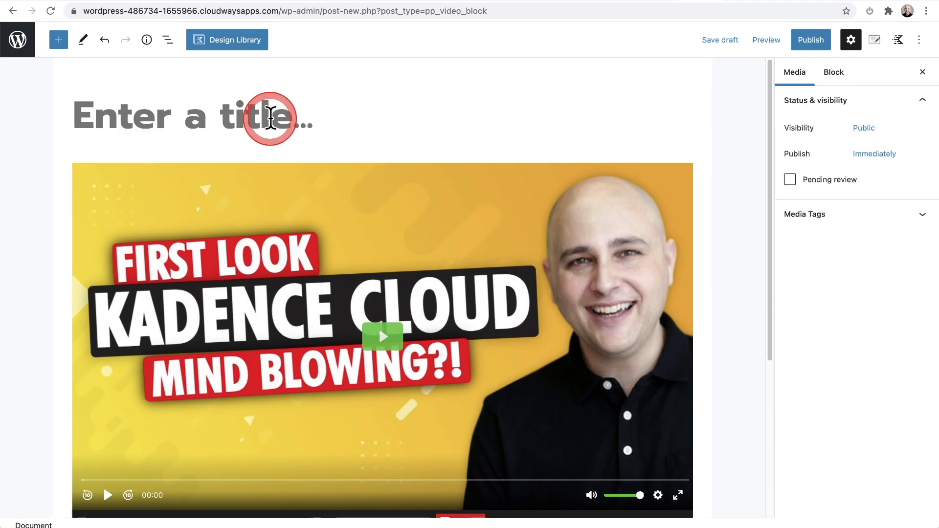
{"action": "type", "text": "Kadence Cloud"}
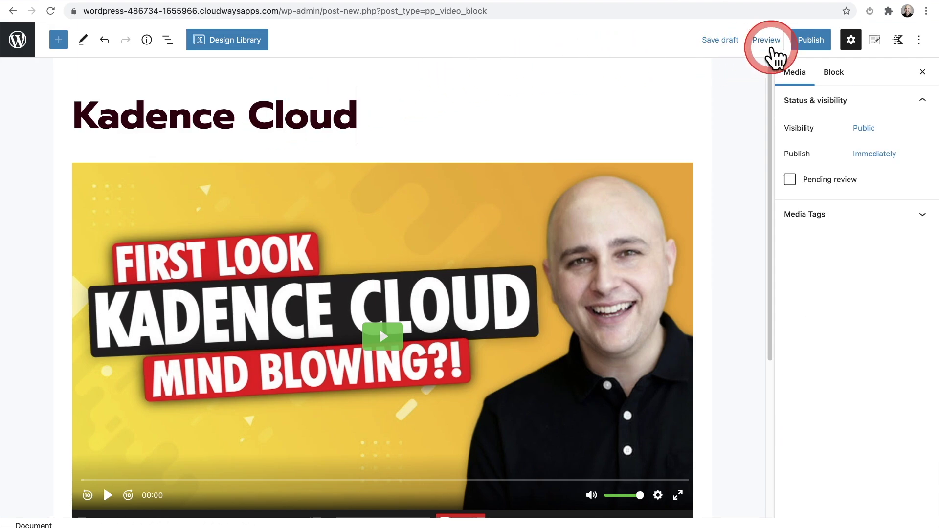
{"action": "left_click", "coordinate": [804, 44]}
{"action": "left_click", "coordinate": [816, 40]}
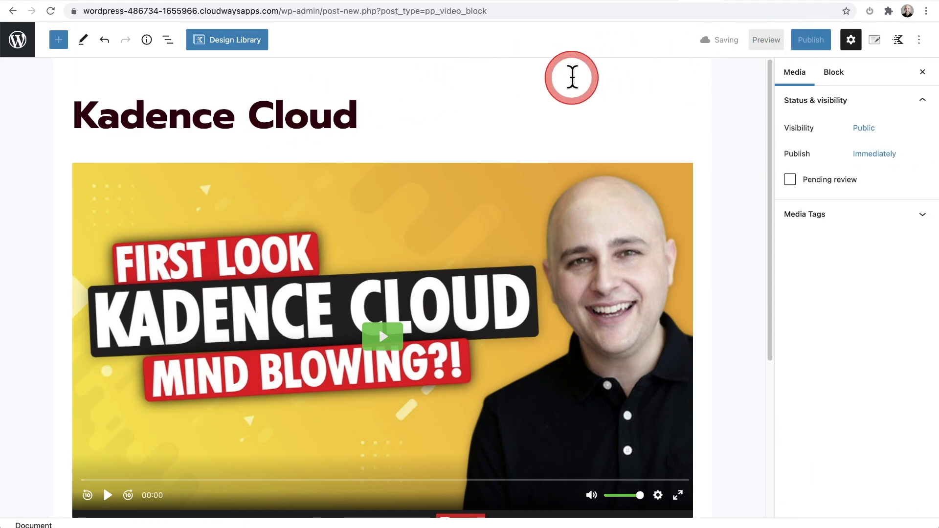
{"action": "left_click", "coordinate": [33, 50]}
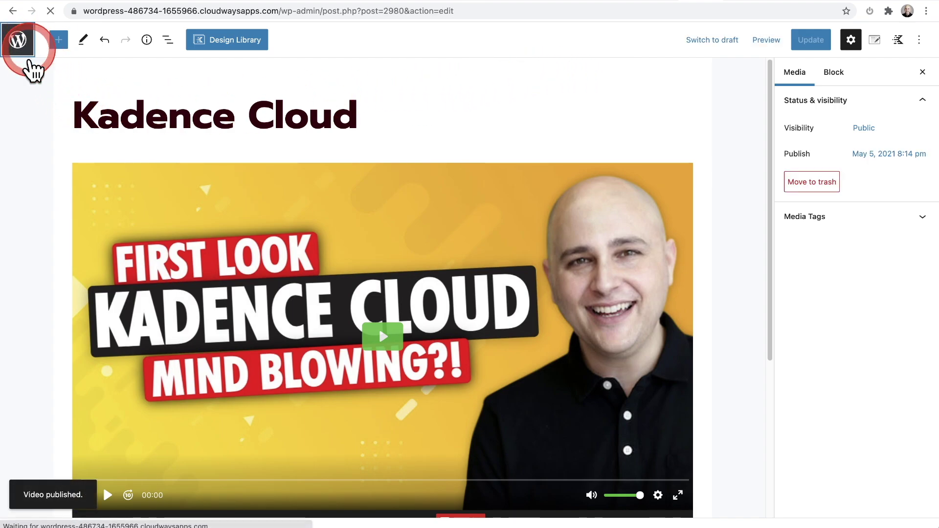